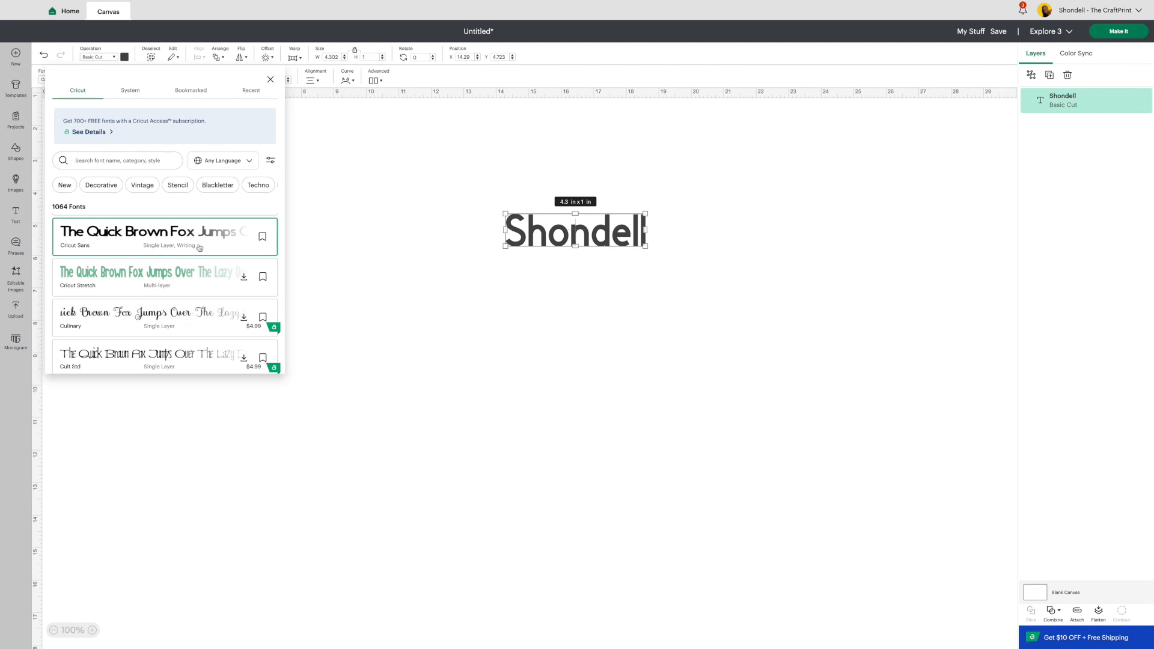
# Step: List the system fonts available for the selected text
pyautogui.click(131, 94)
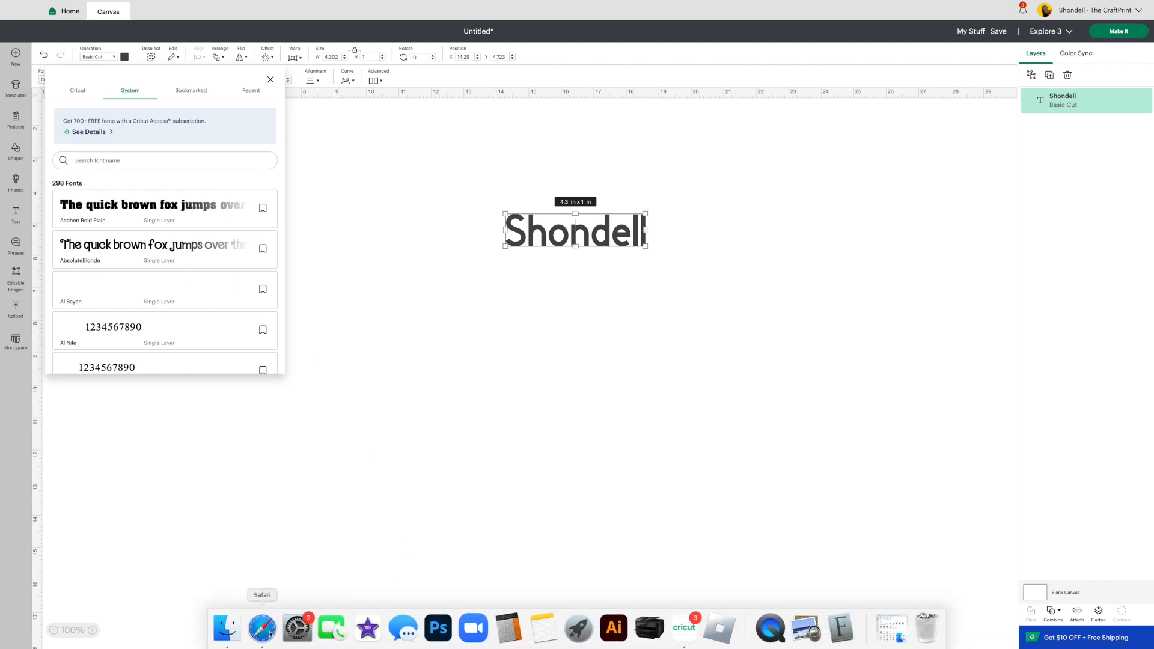
# Step: Switch to Safari and close the YouTube, Start Page and Maddison Font tabs, leaving the Creative Fabrica fonts page open
pyautogui.click(260, 625)
pyautogui.scroll(1, 490, 137)
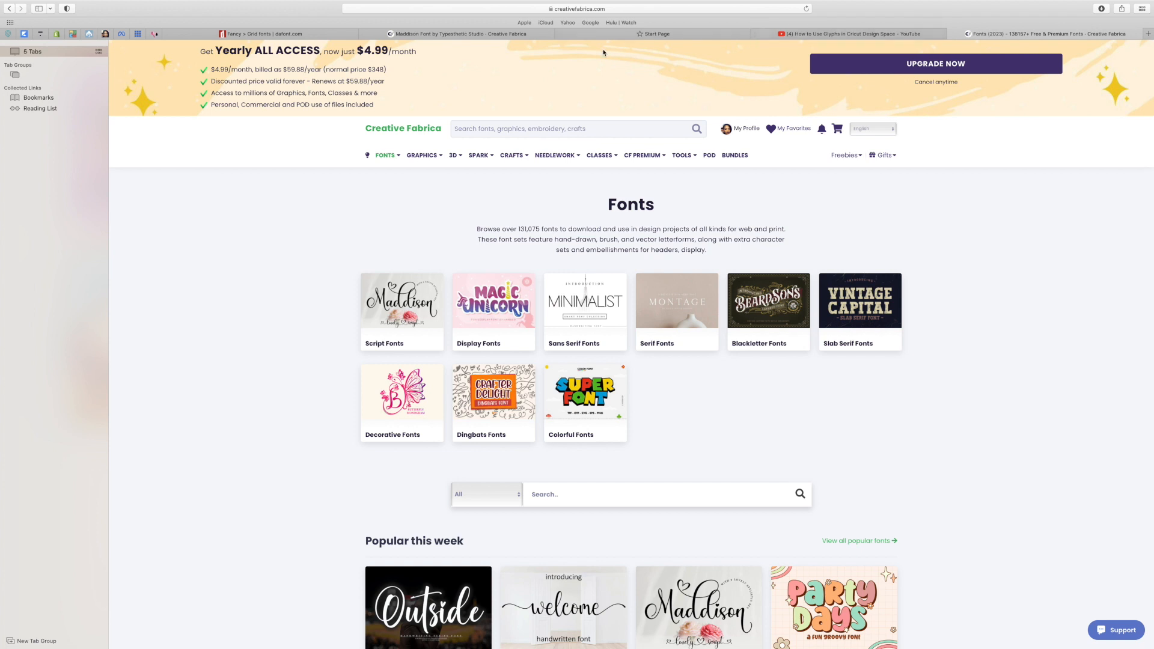
pyautogui.click(759, 34)
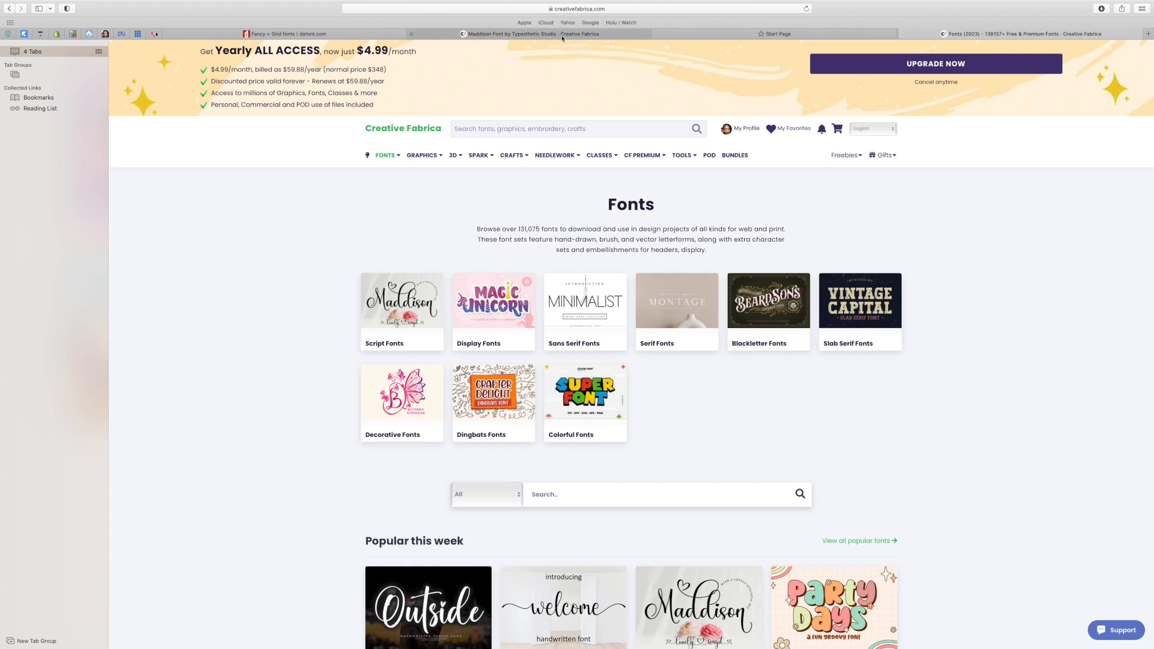
pyautogui.click(656, 34)
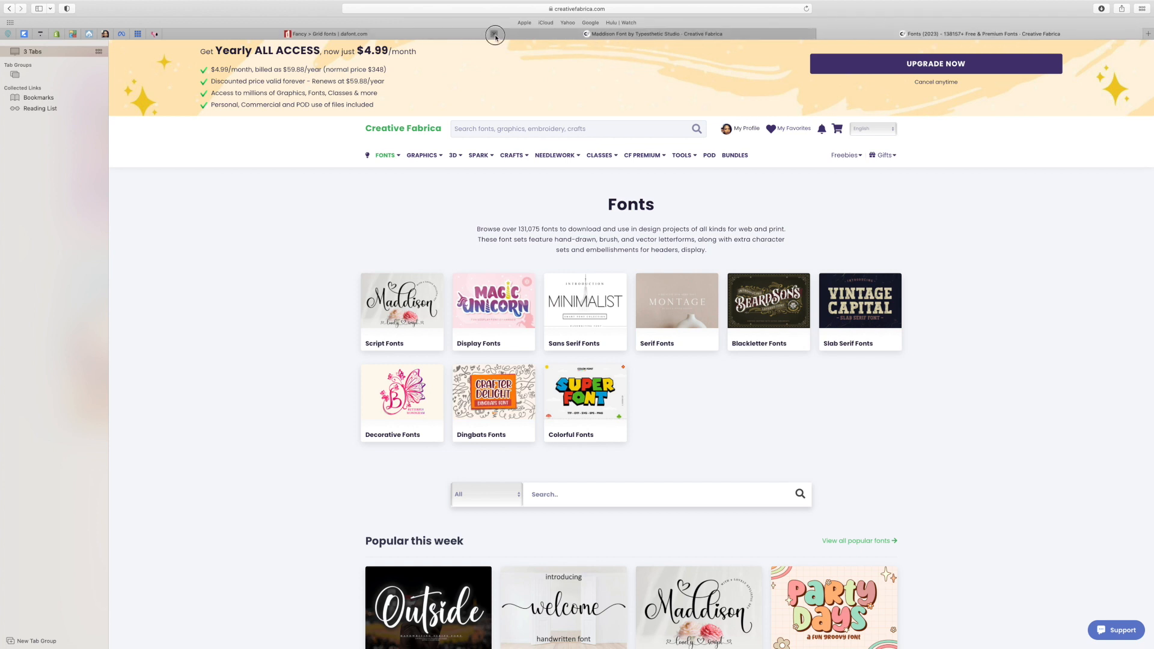
pyautogui.click(495, 34)
# Step: Open the Script Fonts category on Creative Fabrica
pyautogui.moveTo(548, 166)
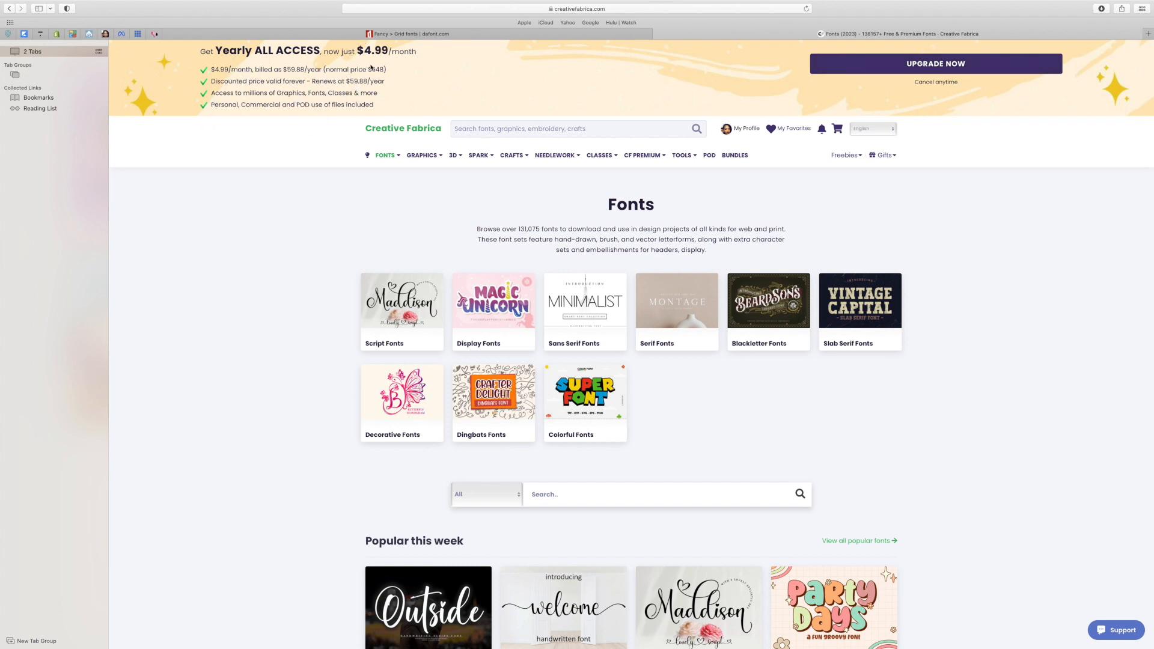
pyautogui.moveTo(386, 155)
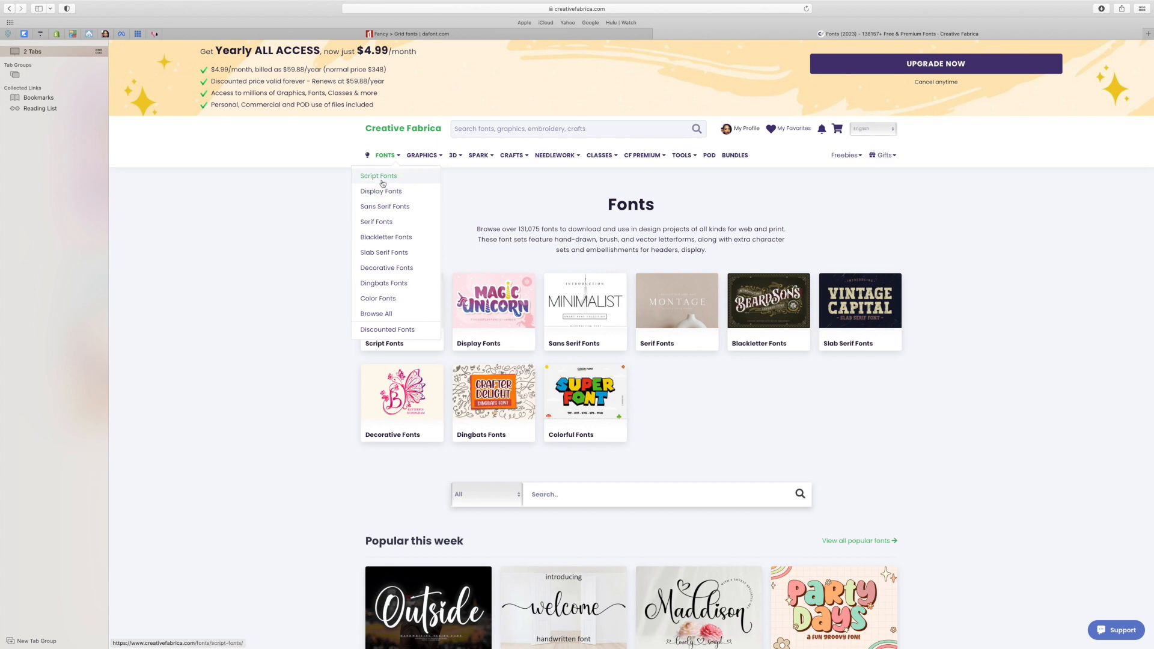
pyautogui.click(382, 179)
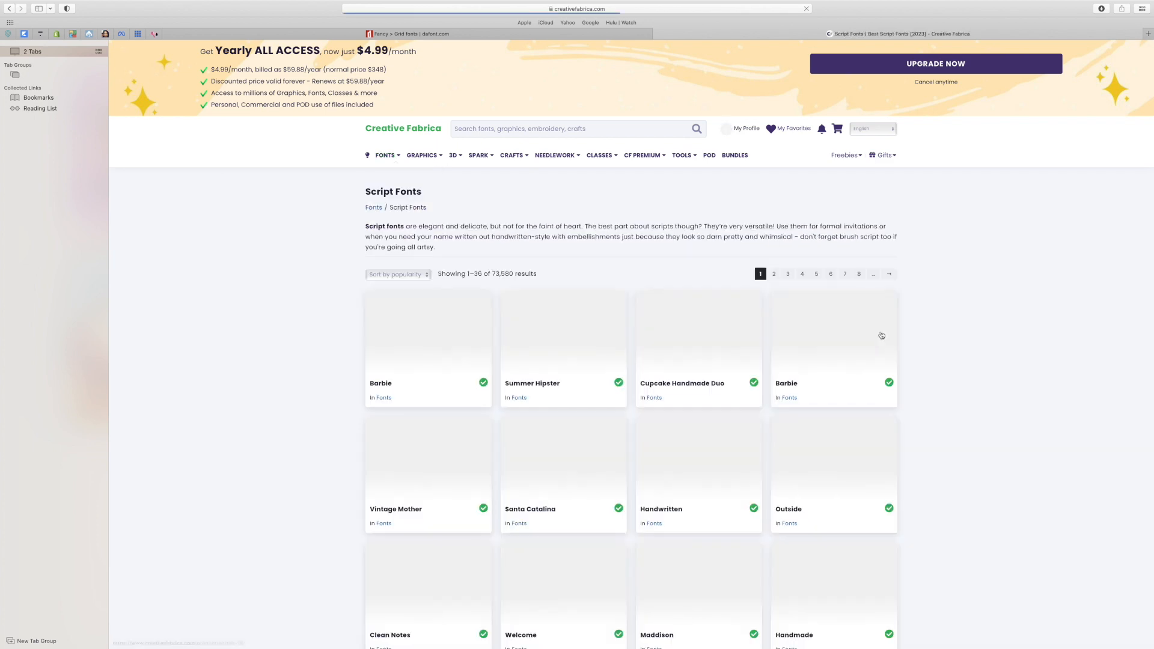
# Step: Find the Romance History font among the script fonts, open its product page and download it
pyautogui.scroll(-3, 881, 335)
pyautogui.scroll(-1, 881, 335)
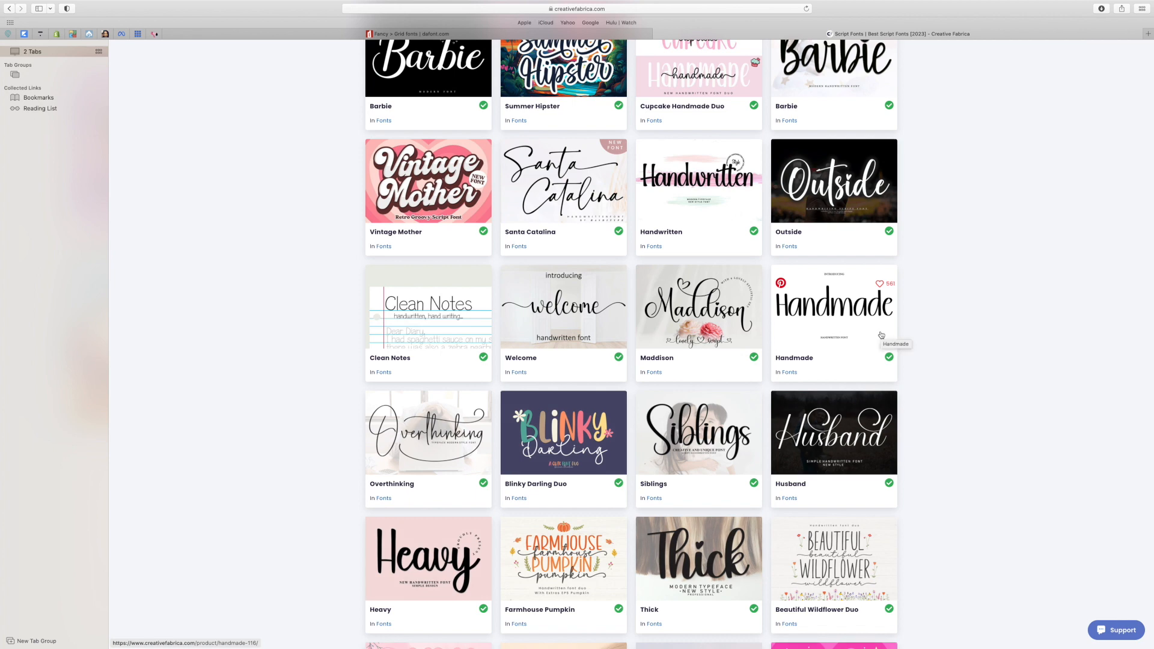
pyautogui.scroll(-7, 881, 334)
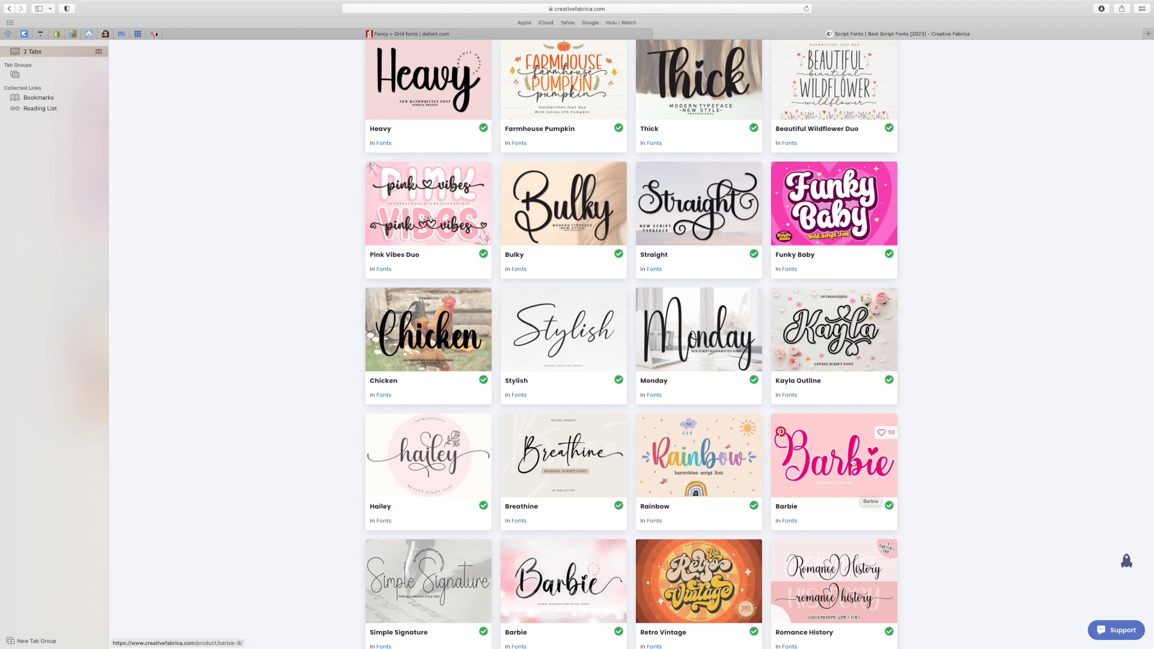
pyautogui.scroll(-5, 666, 376)
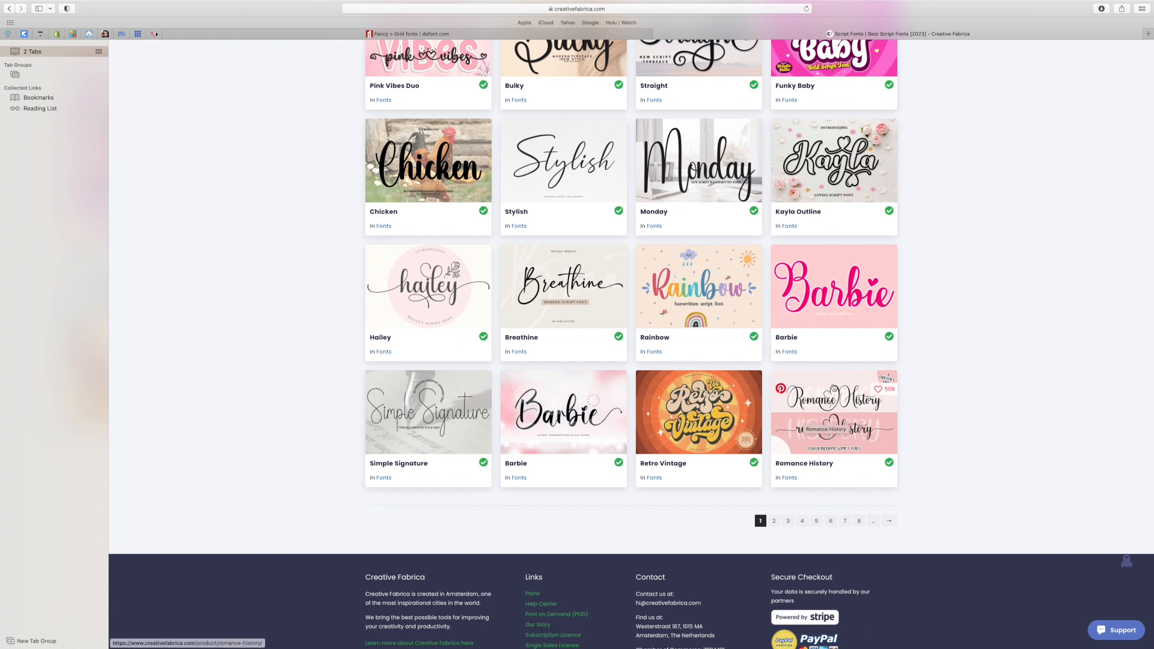
pyautogui.click(824, 408)
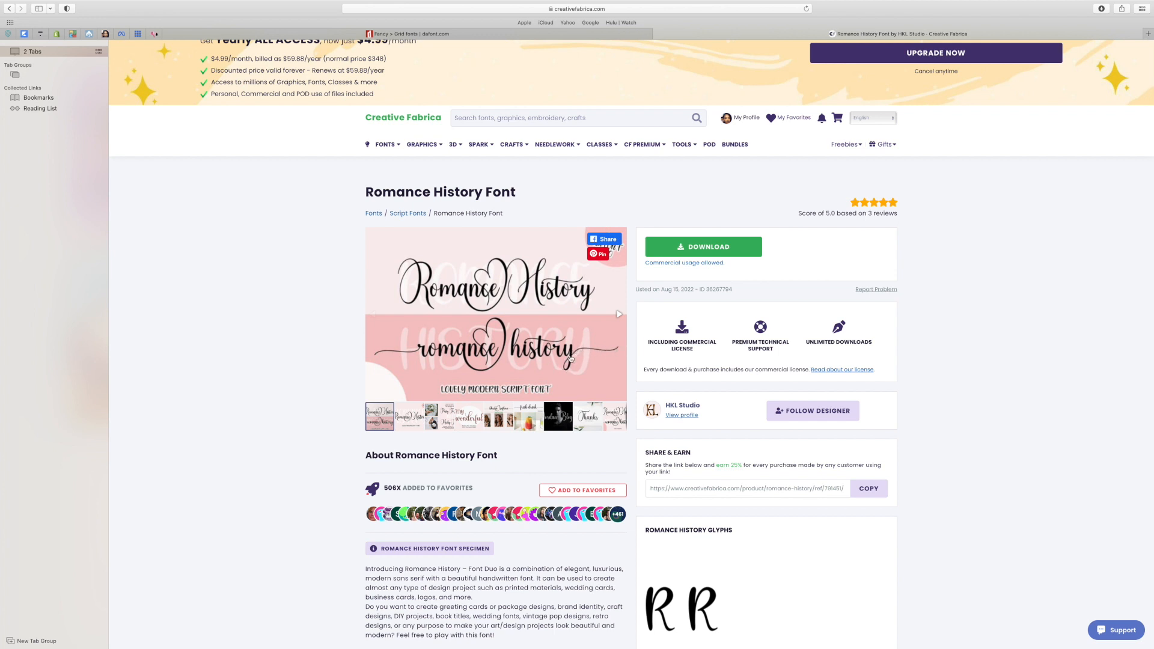
pyautogui.click(696, 248)
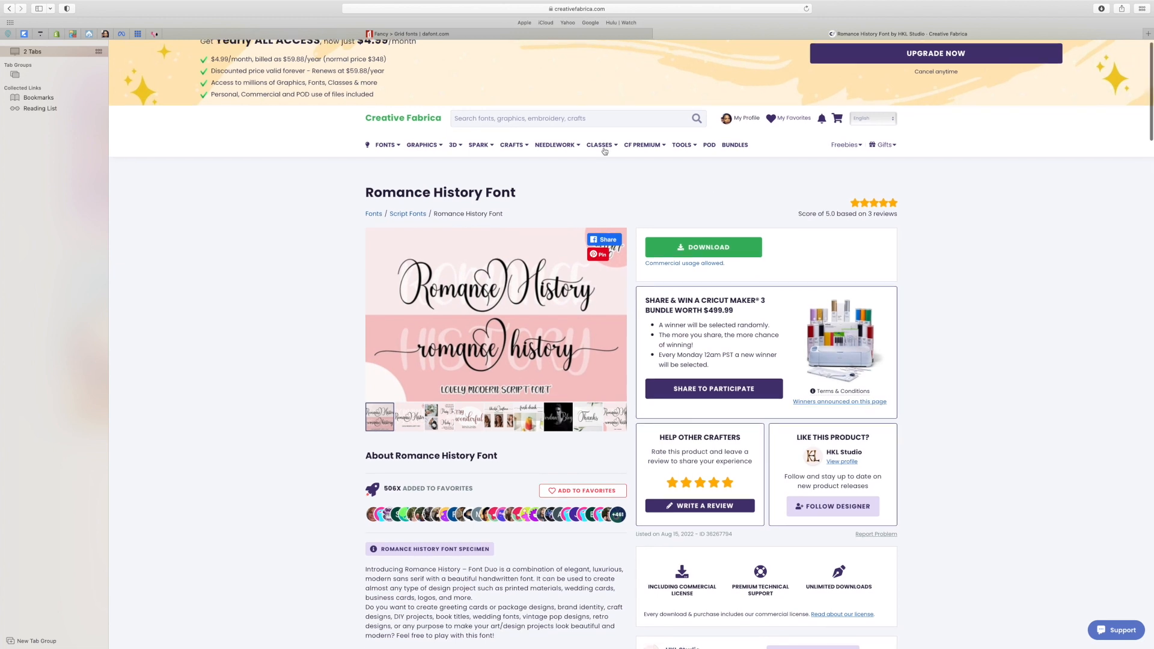
# Step: Take Safari out of full screen and open the Romance-History-36267794 folder from Downloads in Finder
pyautogui.moveTo(120, 3)
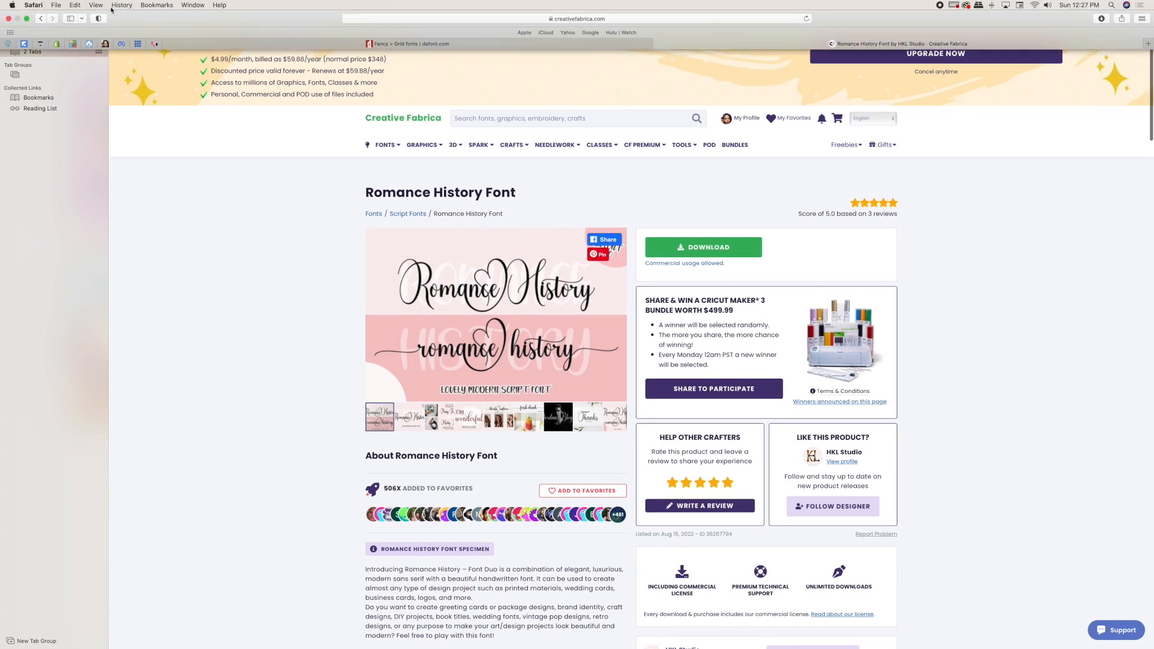
pyautogui.click(25, 18)
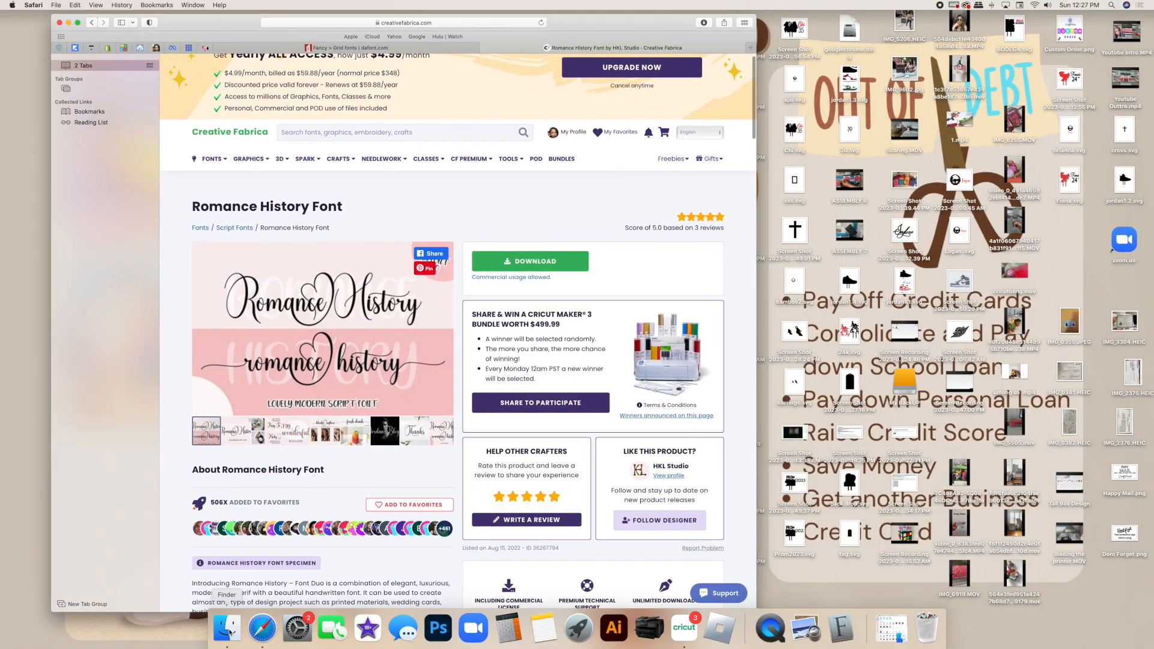
pyautogui.click(228, 628)
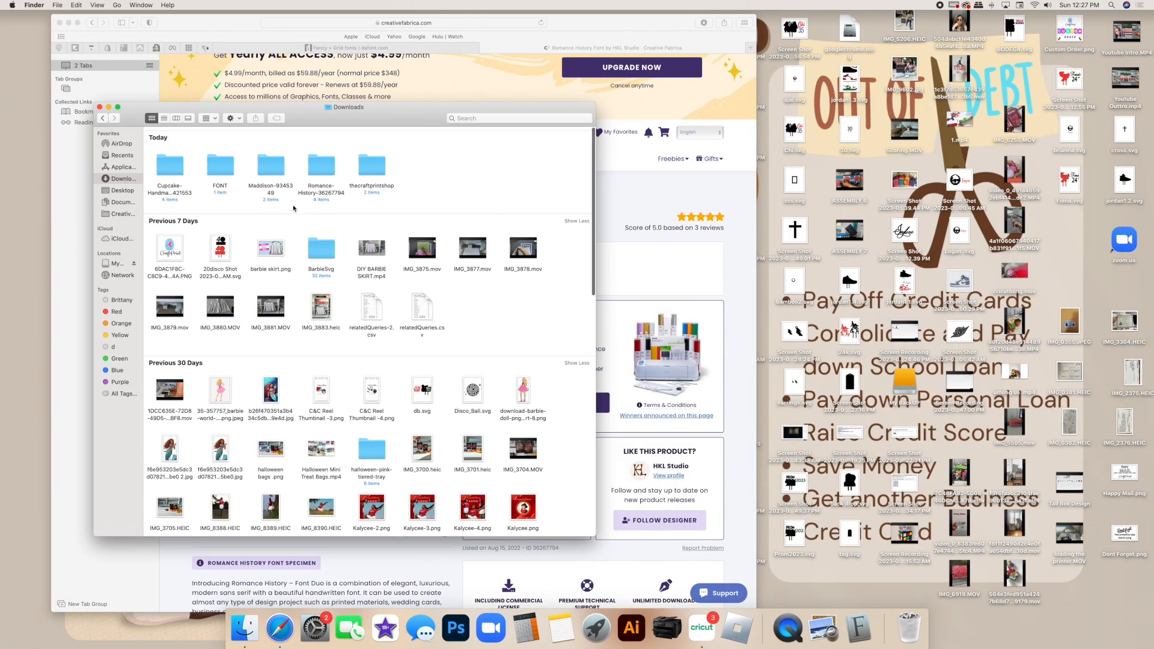
pyautogui.scroll(-1, 318, 168)
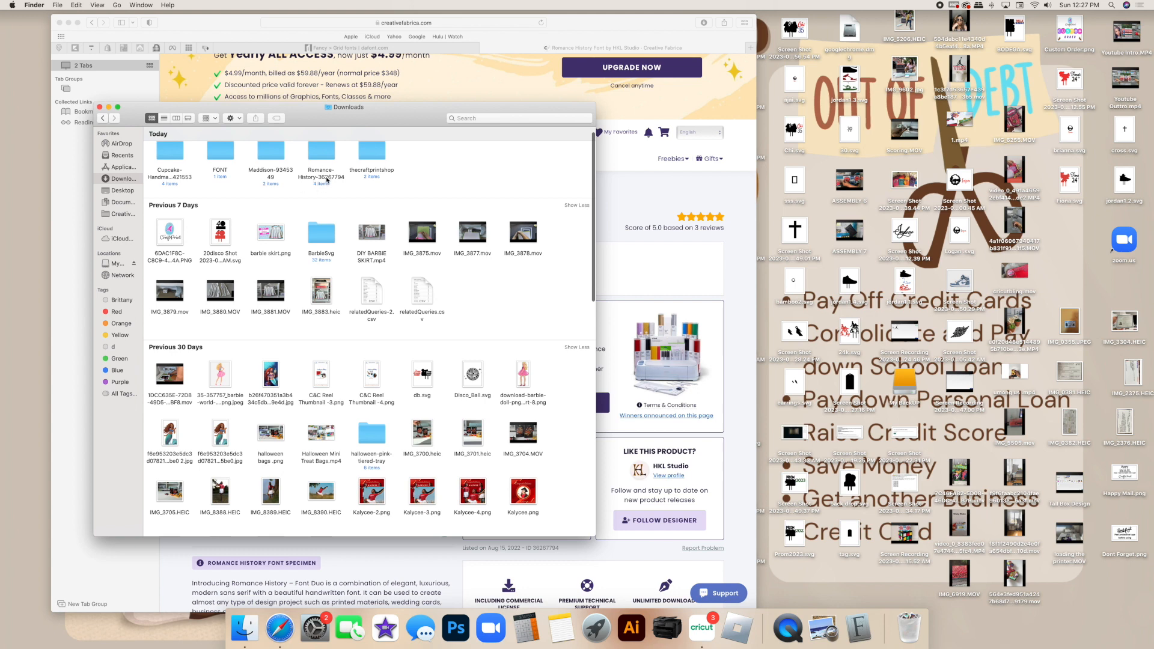
pyautogui.doubleClick(321, 153)
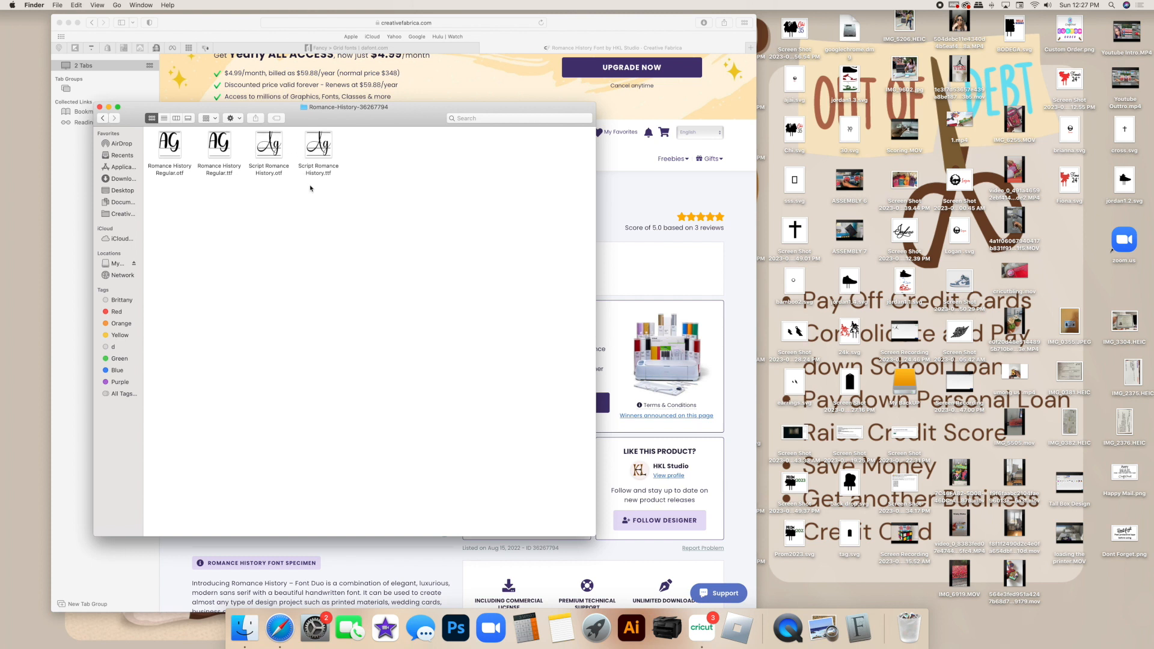
# Step: Open Script Romance History.otf in Font Book and install the font
pyautogui.doubleClick(273, 145)
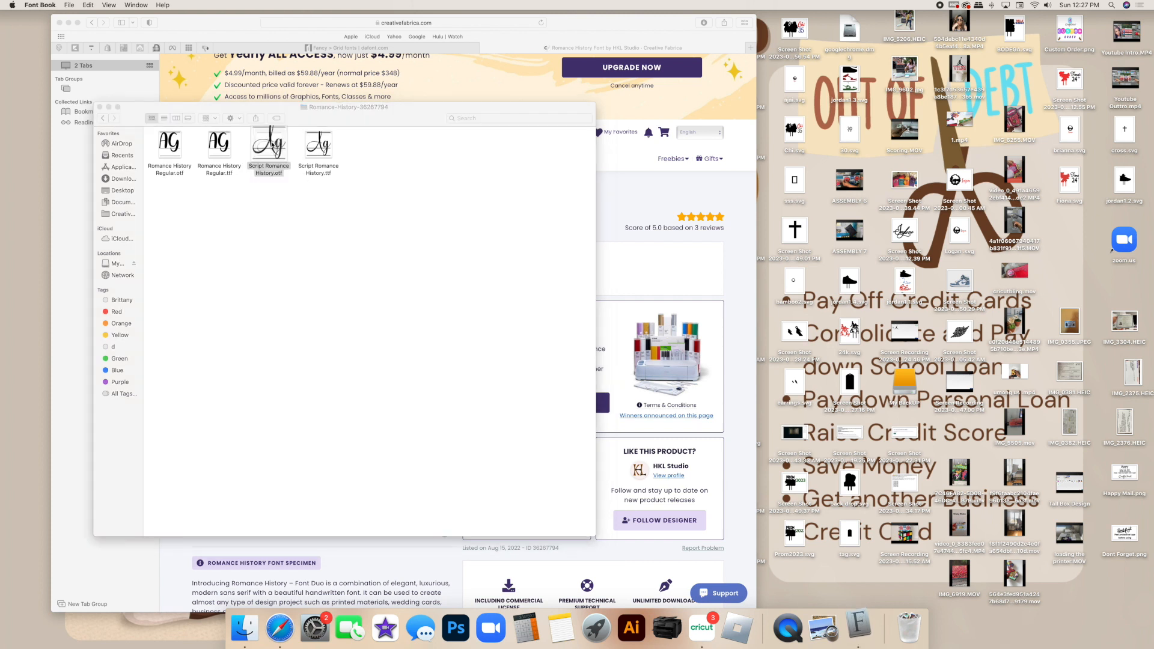
pyautogui.click(314, 238)
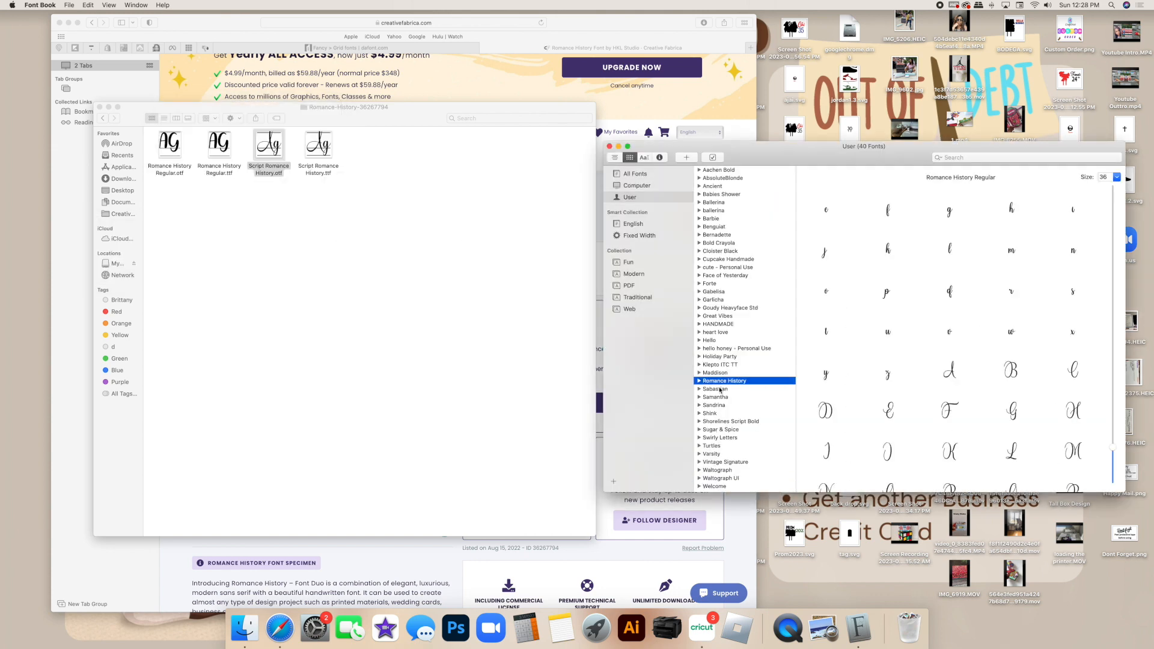
# Step: Examine the Romance History glyphs in Font Book, comparing the sample view with the full character repertoire and its alternate letters
pyautogui.scroll(-2, 871, 312)
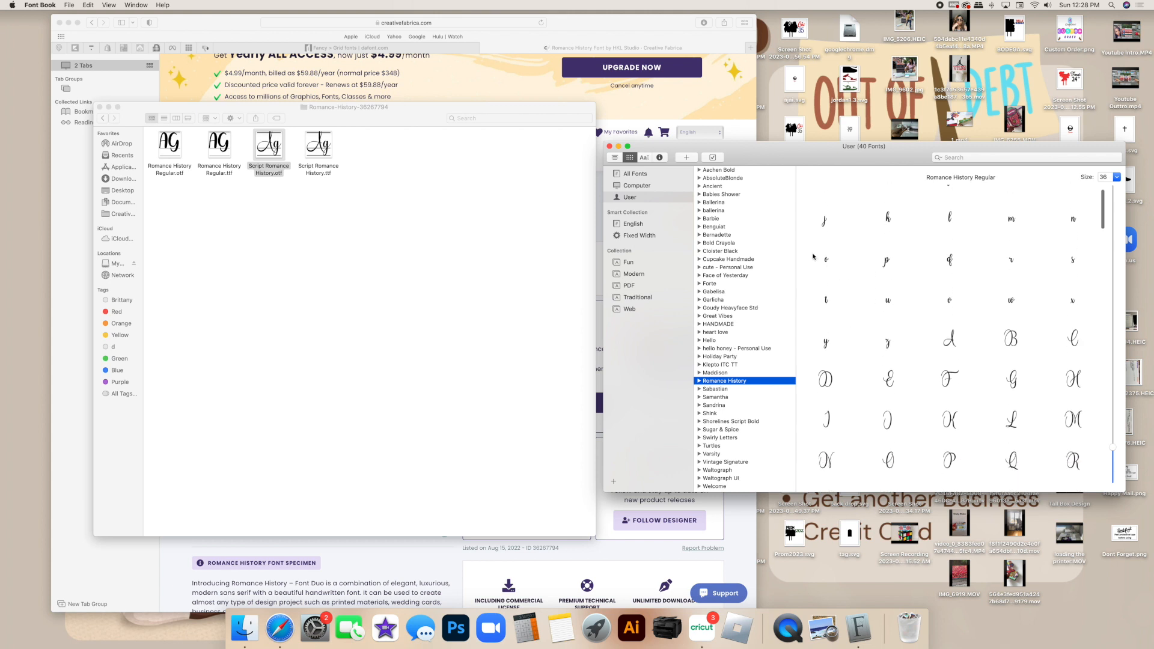
pyautogui.click(615, 157)
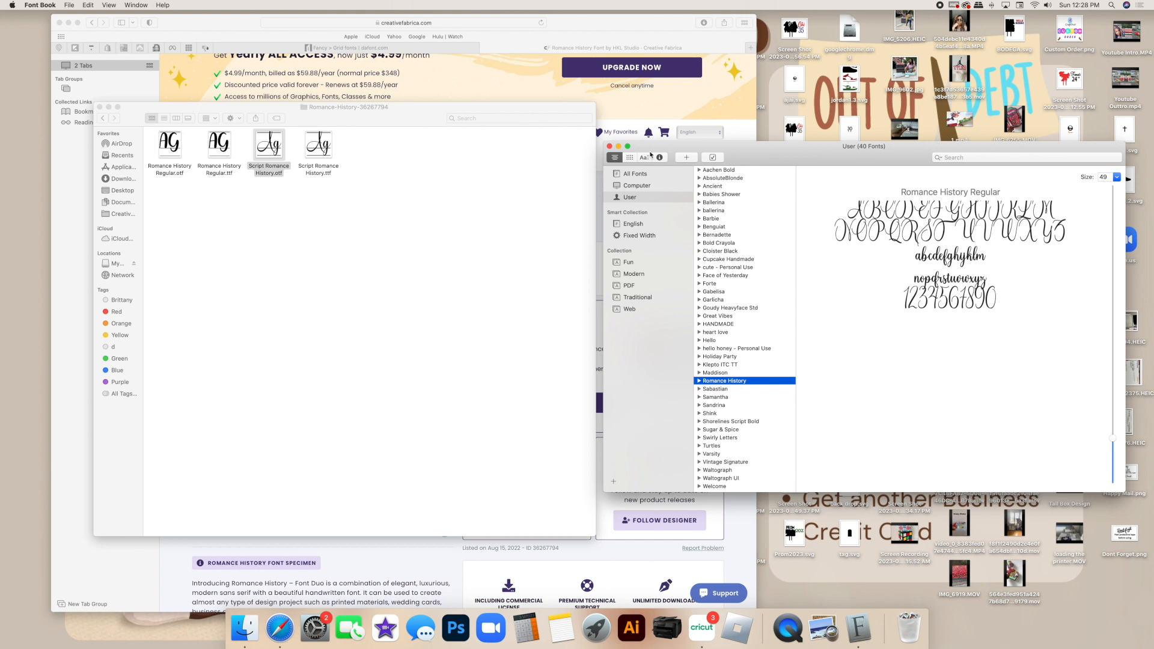
pyautogui.click(629, 158)
pyautogui.scroll(-5, 872, 280)
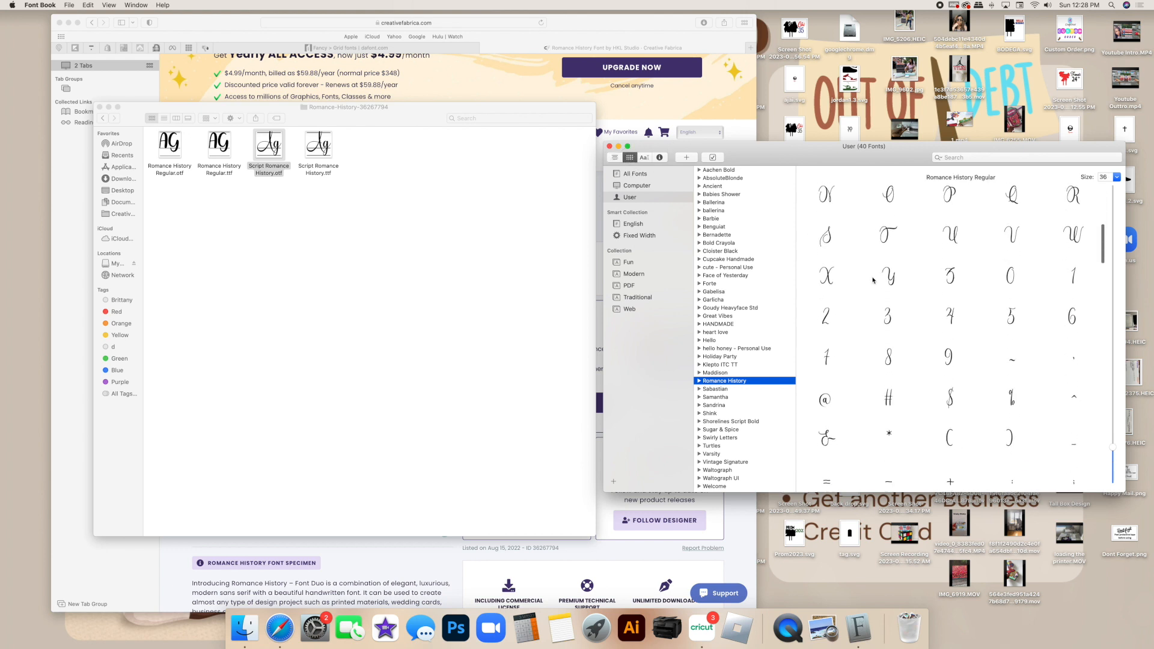
pyautogui.scroll(-8, 873, 280)
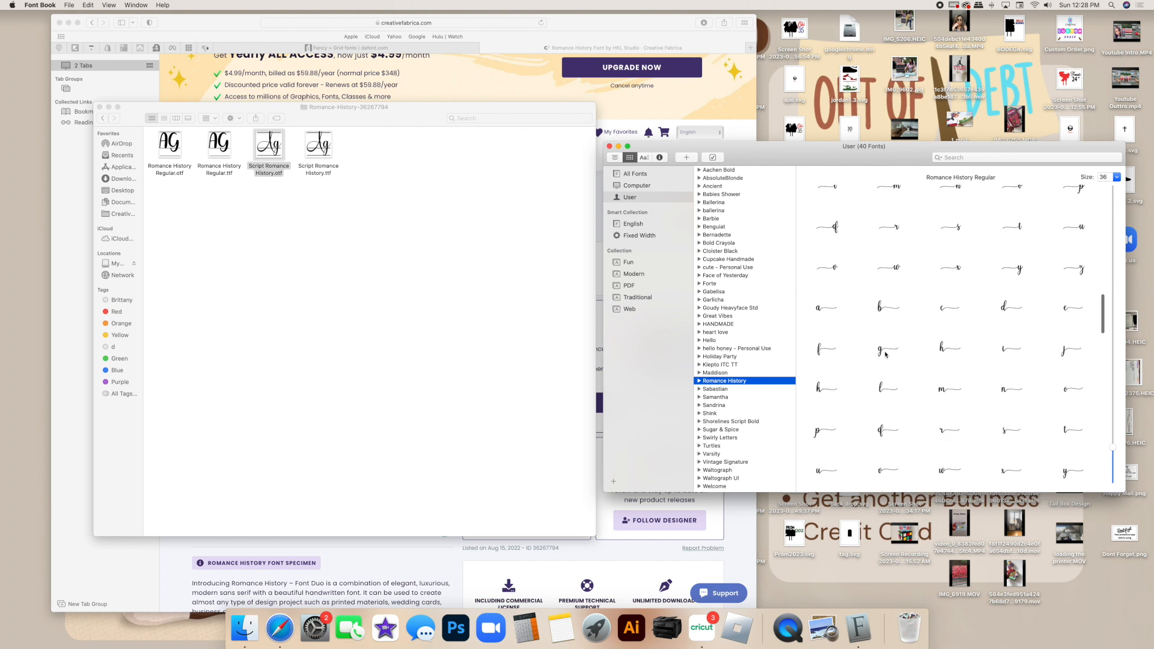
pyautogui.scroll(-10, 885, 355)
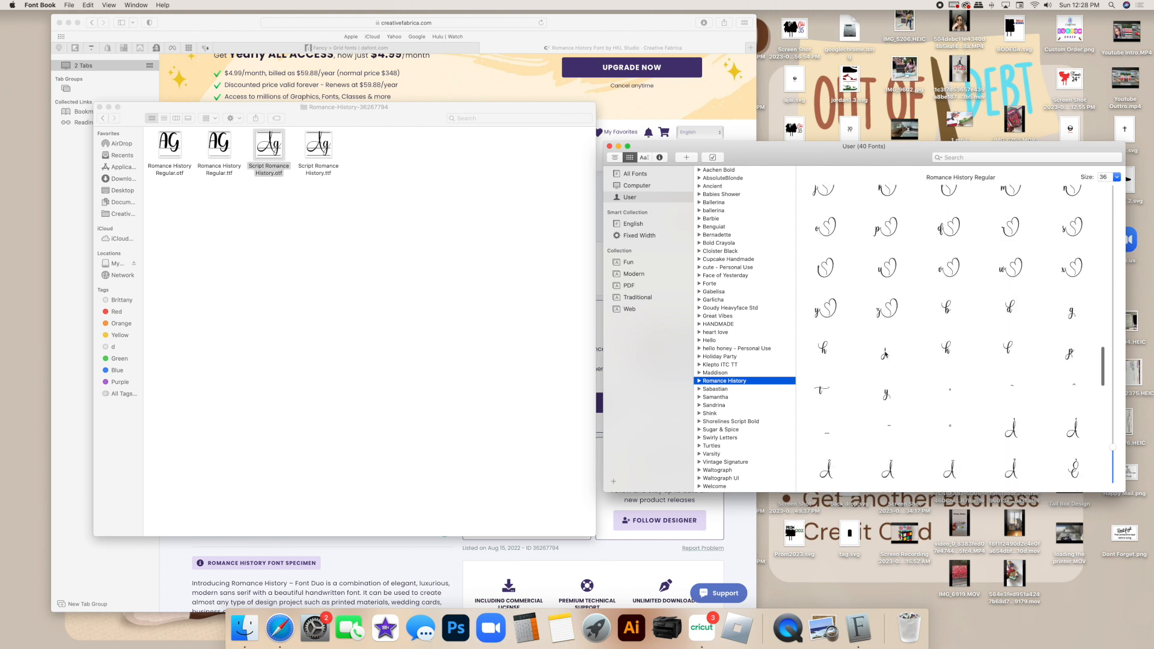
pyautogui.scroll(-10, 884, 354)
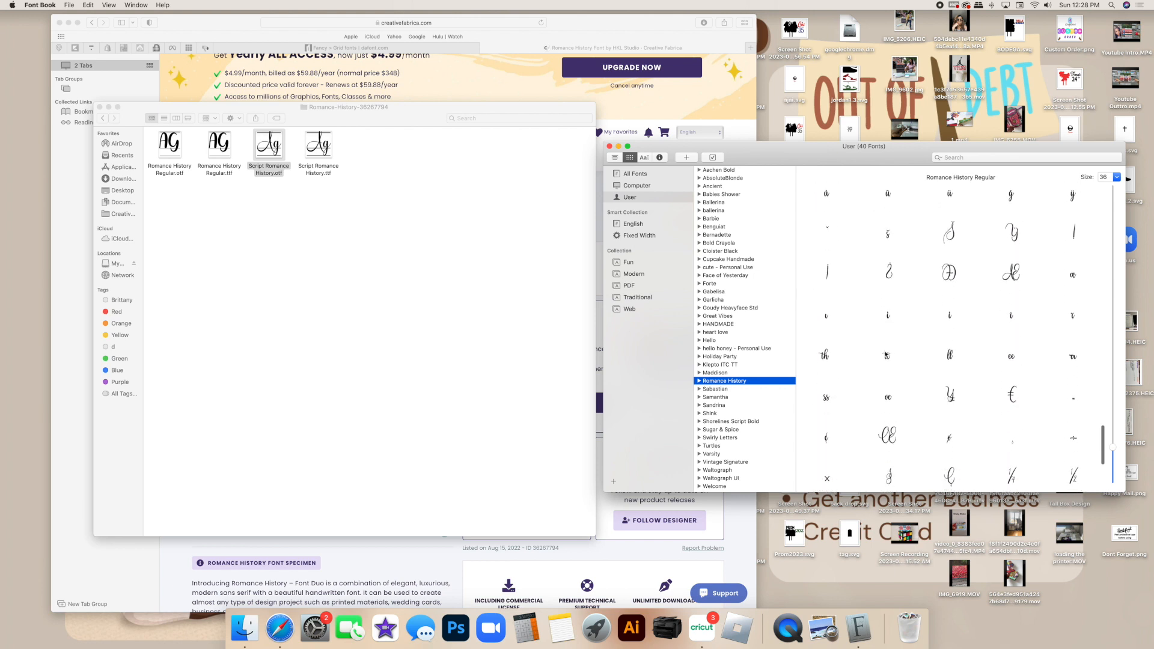
pyautogui.scroll(20, 884, 354)
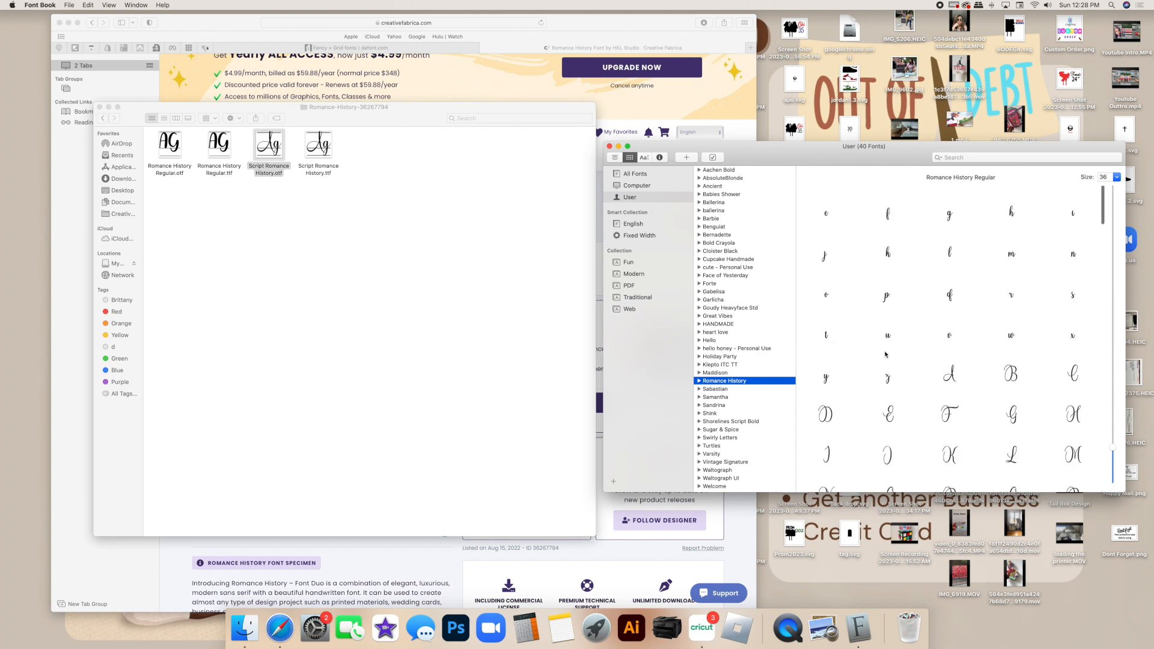
# Step: Switch to Cricut Design Space, take it out of full screen and quit the program
pyautogui.click(704, 623)
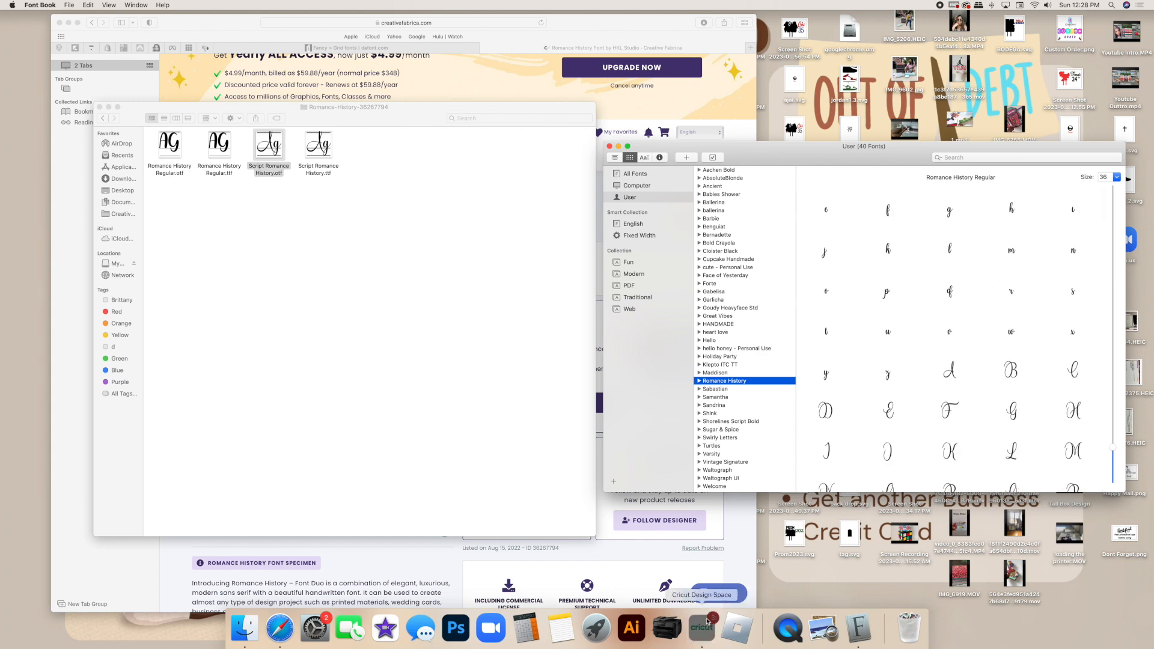
pyautogui.click(556, 206)
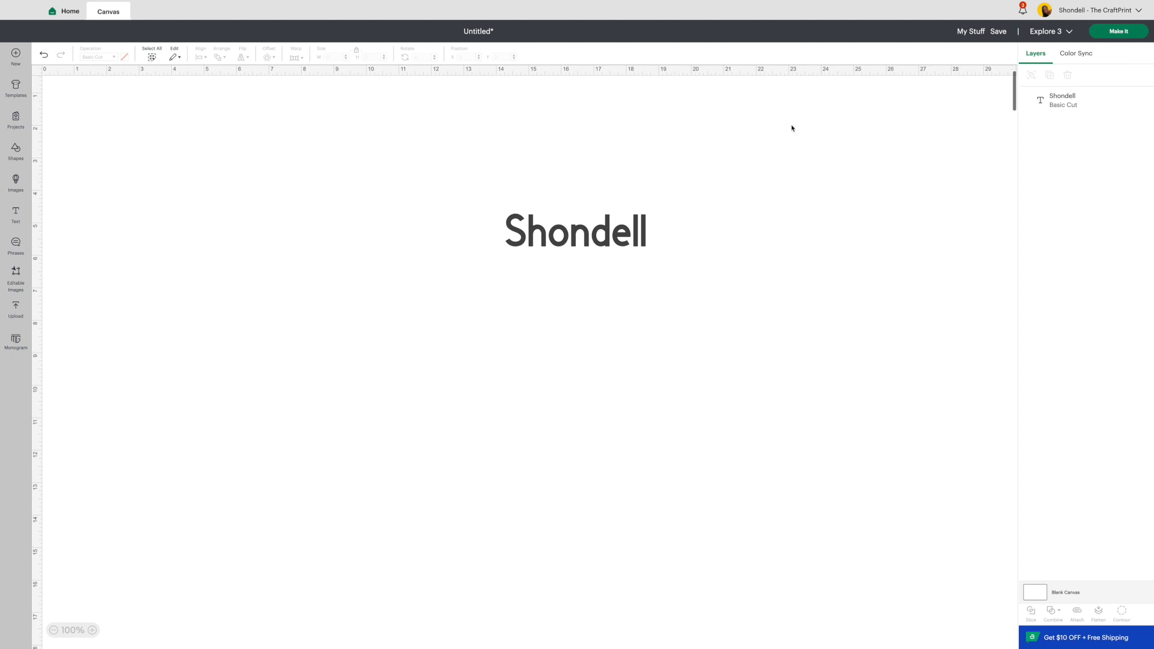
pyautogui.scroll(-2, 790, 128)
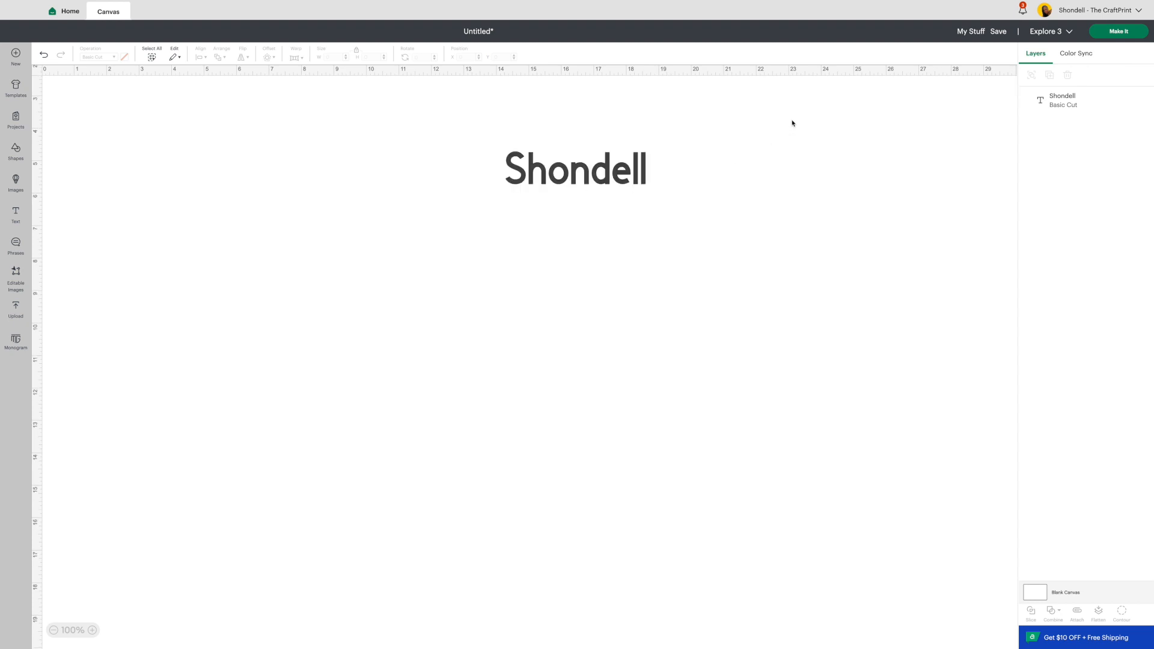
pyautogui.moveTo(487, 3)
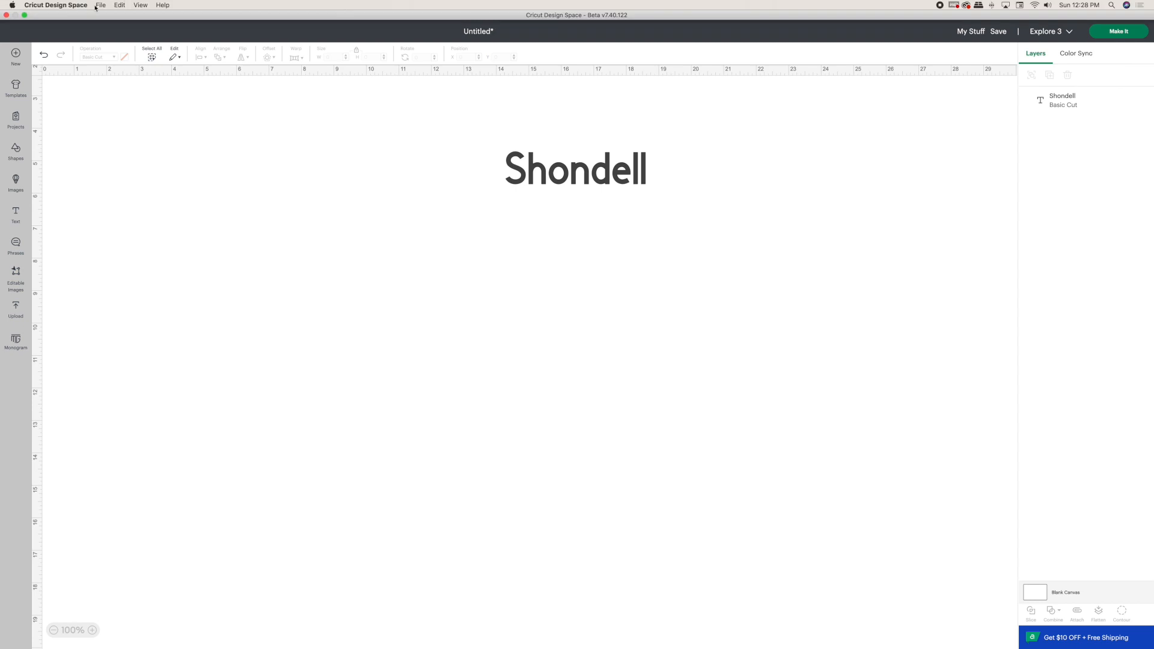
pyautogui.click(24, 15)
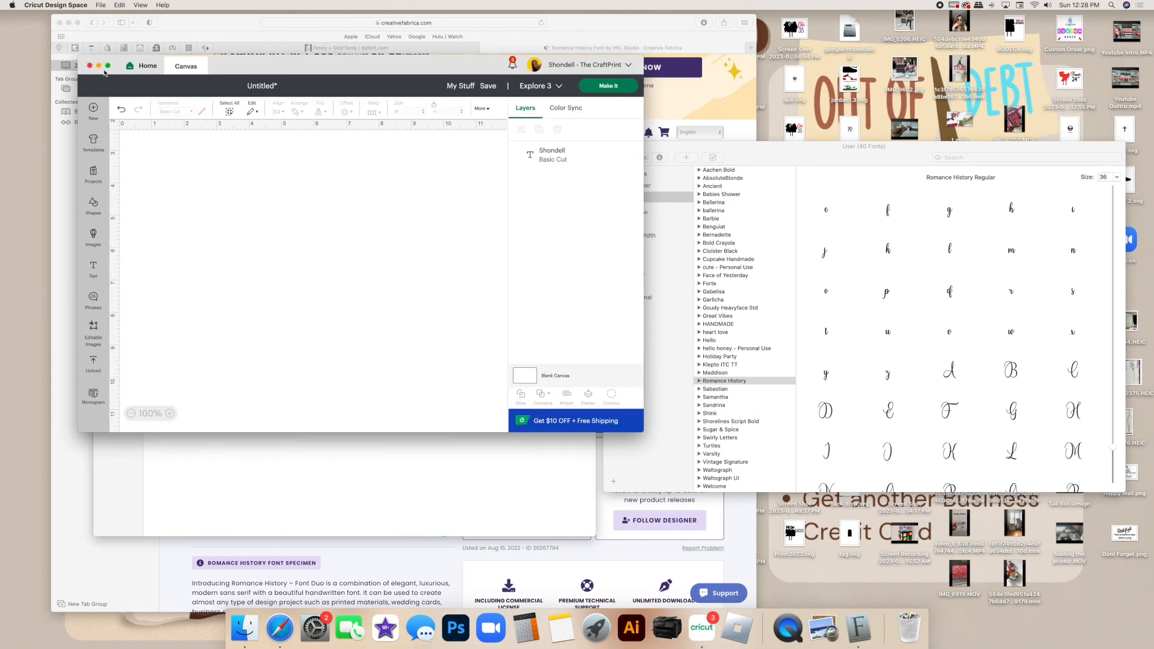
pyautogui.click(89, 66)
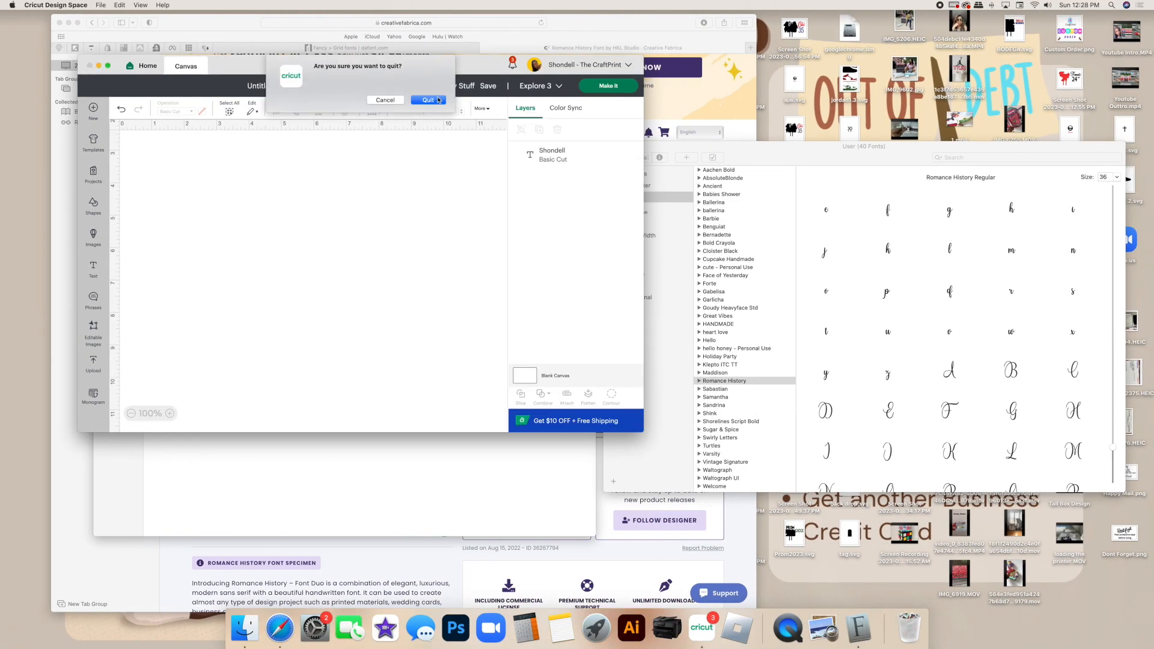
pyautogui.click(428, 100)
# Step: Relaunch Cricut Design Space and leave it windowed alongside Font Book
pyautogui.click(701, 628)
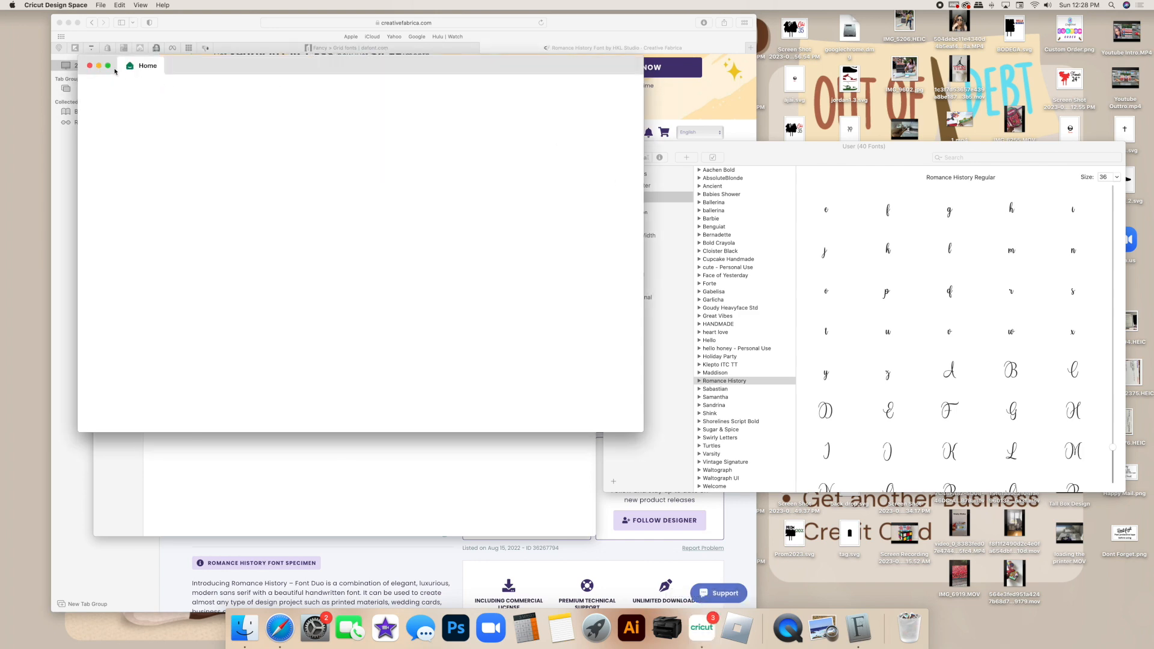
pyautogui.click(107, 65)
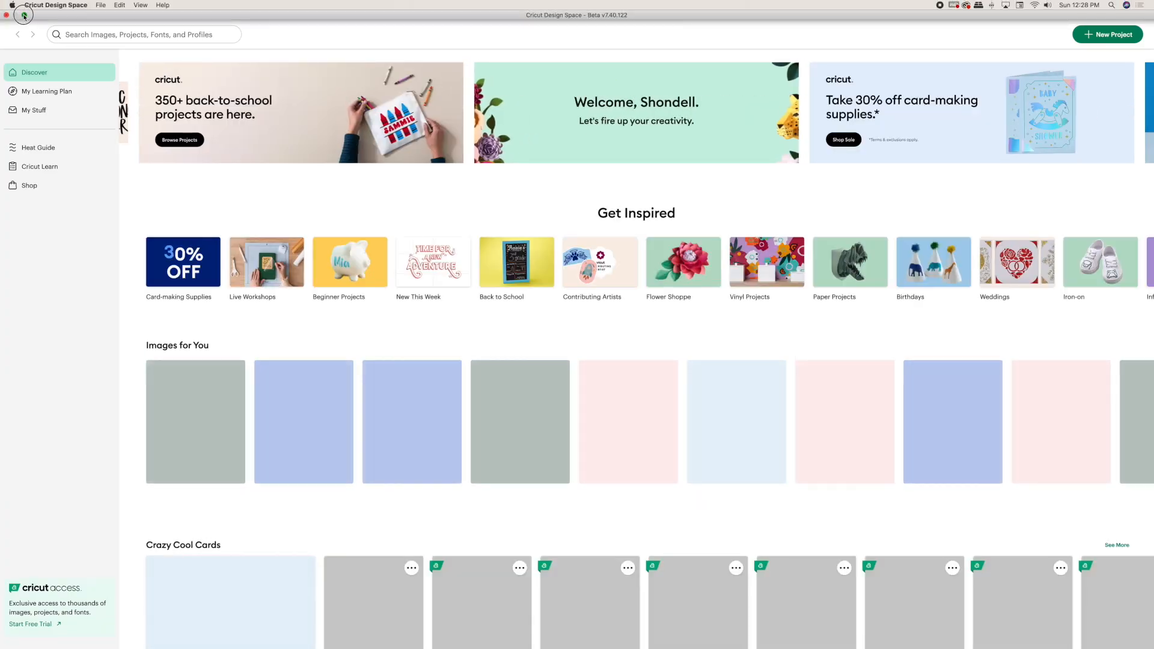
pyautogui.click(24, 15)
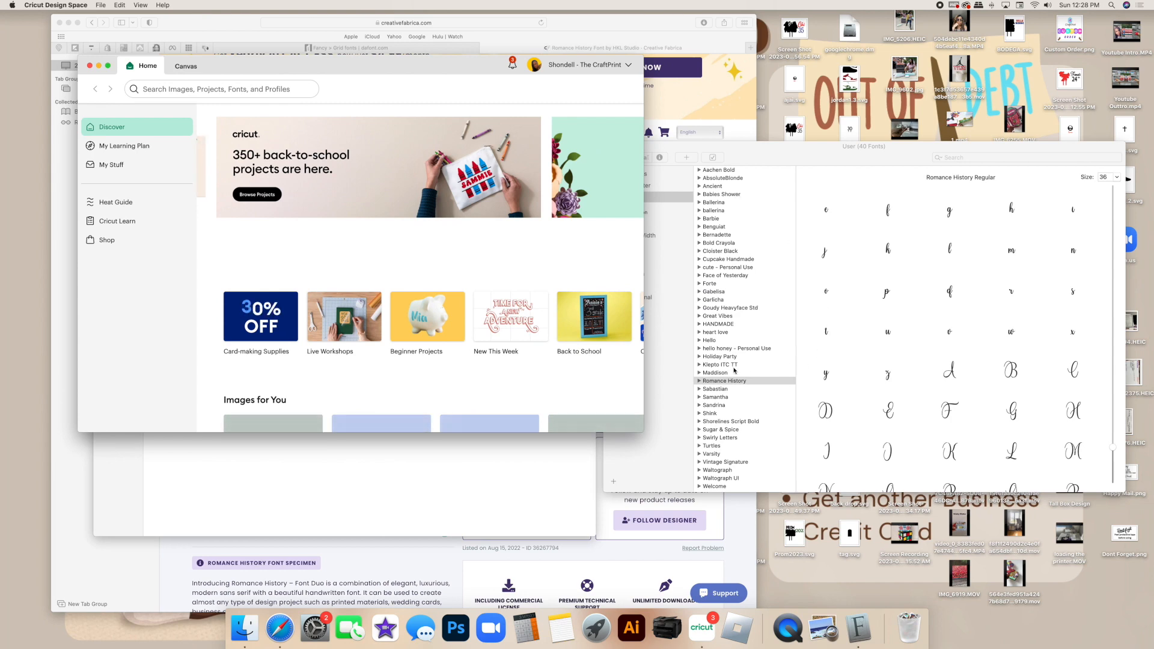
# Step: Expand Design Space to full screen and open the saved project "sweety" from My Stuff
pyautogui.click(108, 66)
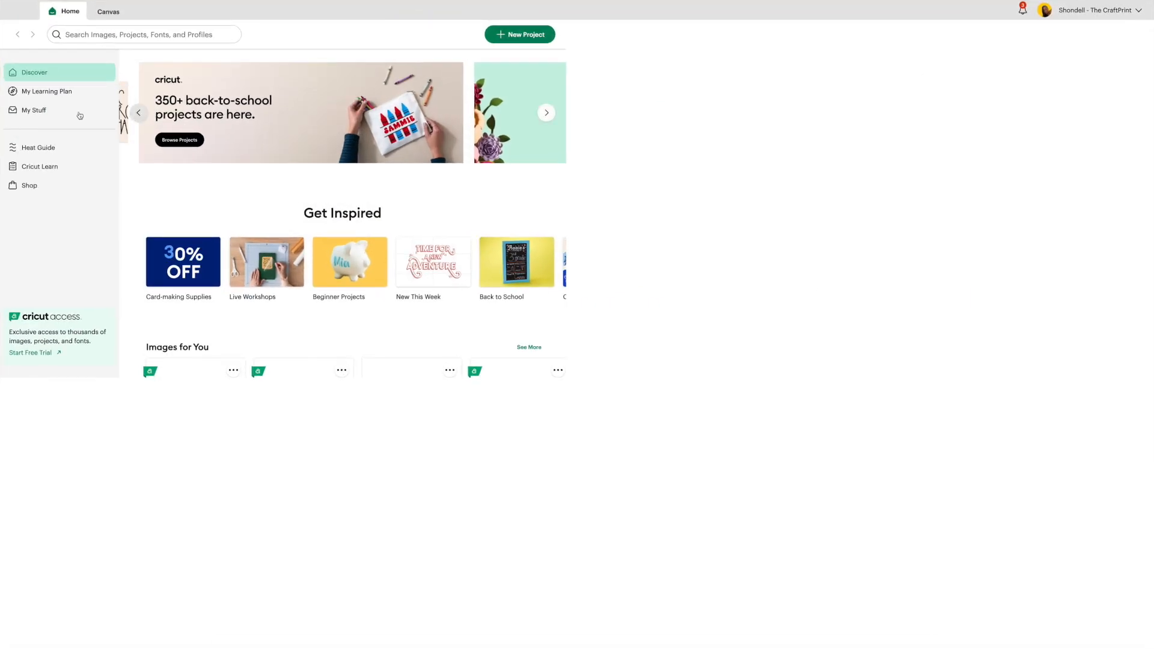
pyautogui.click(36, 111)
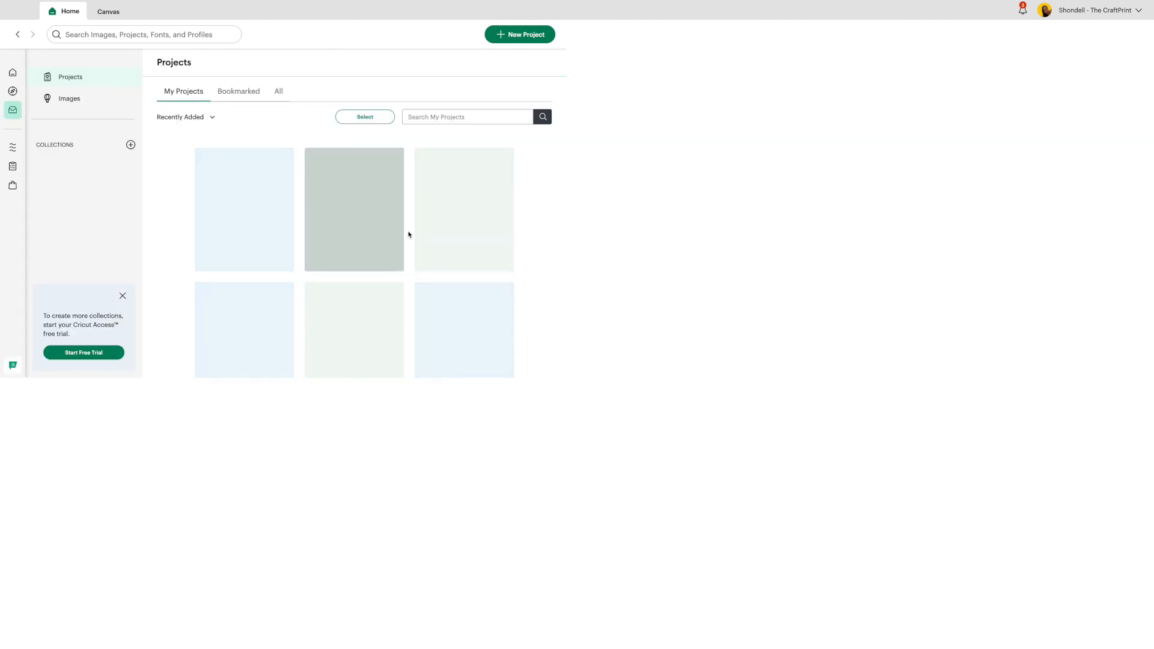
pyautogui.scroll(-2, 409, 234)
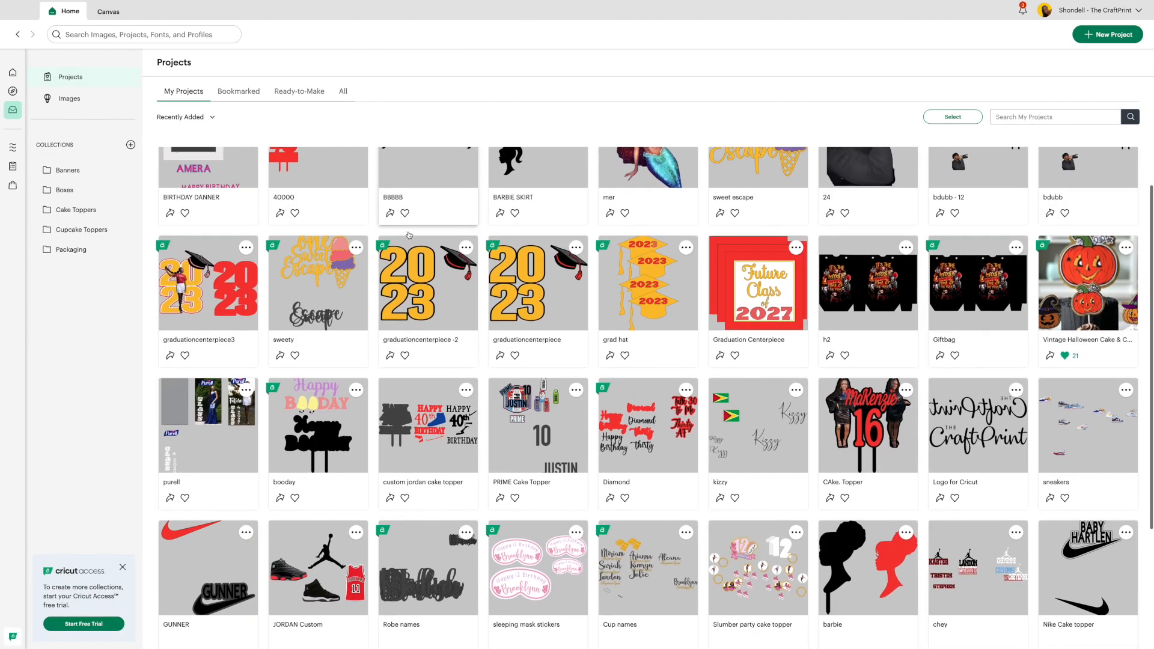
pyautogui.click(334, 255)
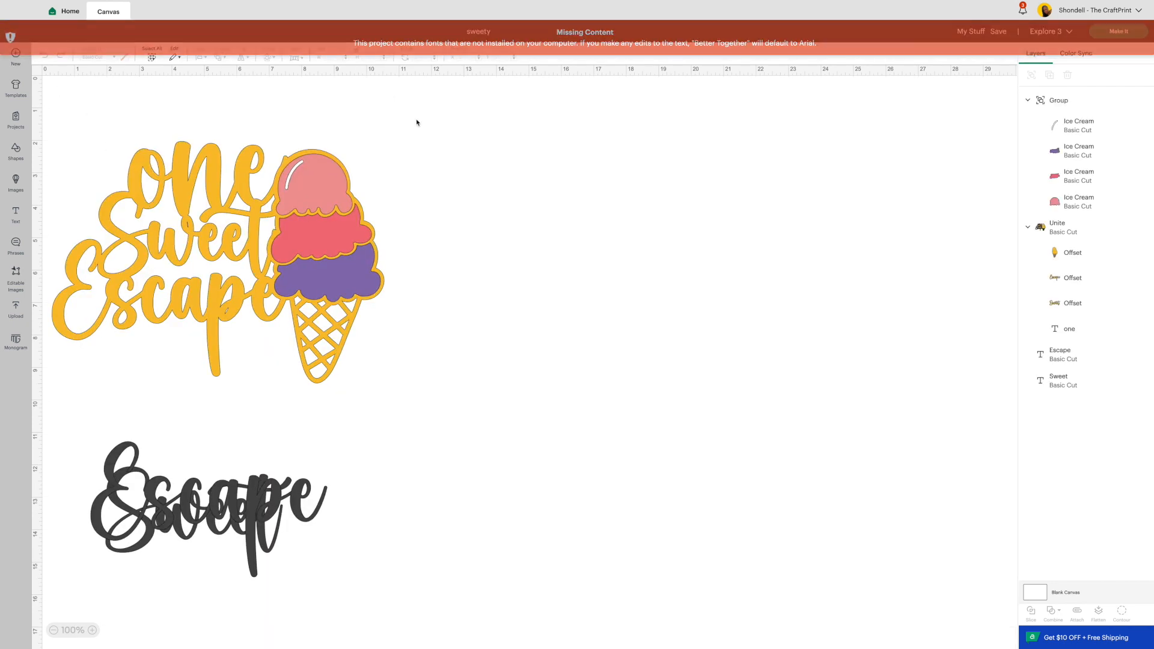
# Step: Start a new blank project and add a text object with the crafter's first name at about X 15.2, Y 4
pyautogui.click(16, 56)
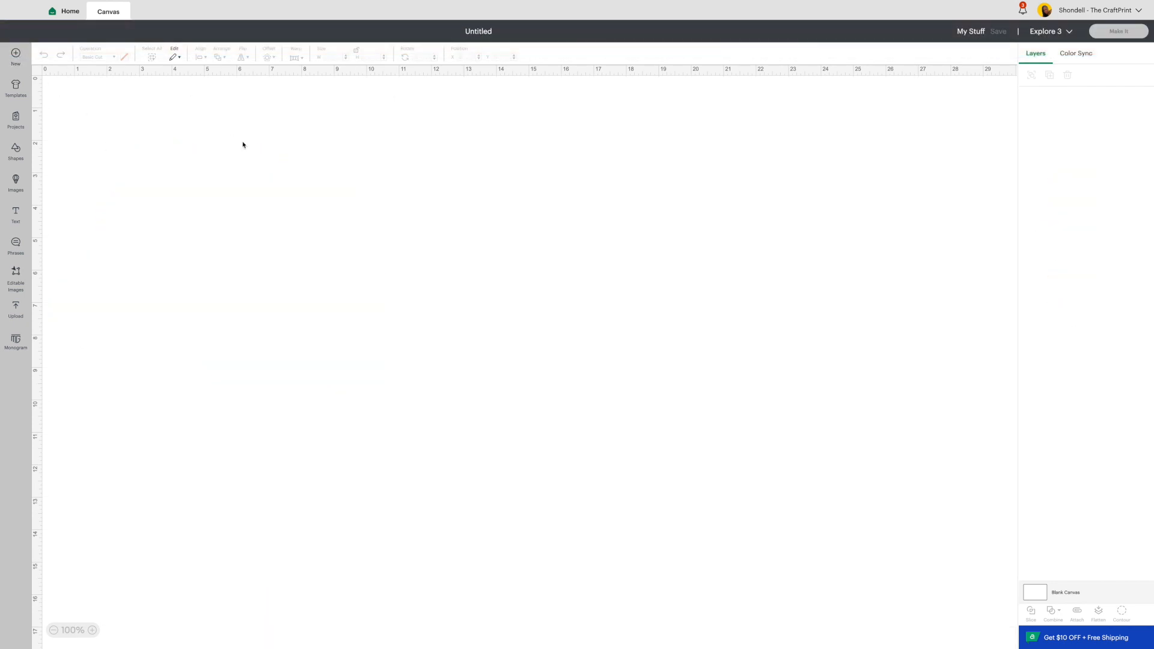
pyautogui.click(16, 215)
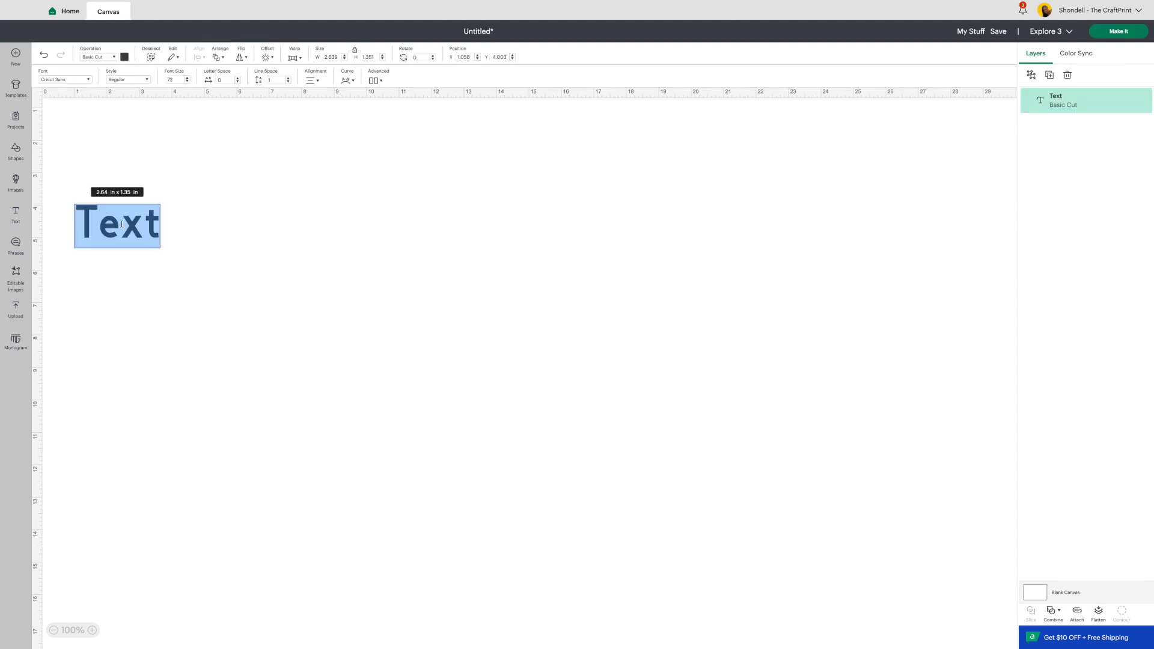
pyautogui.click(299, 200)
pyautogui.moveTo(137, 226); pyautogui.dragTo(587, 242)
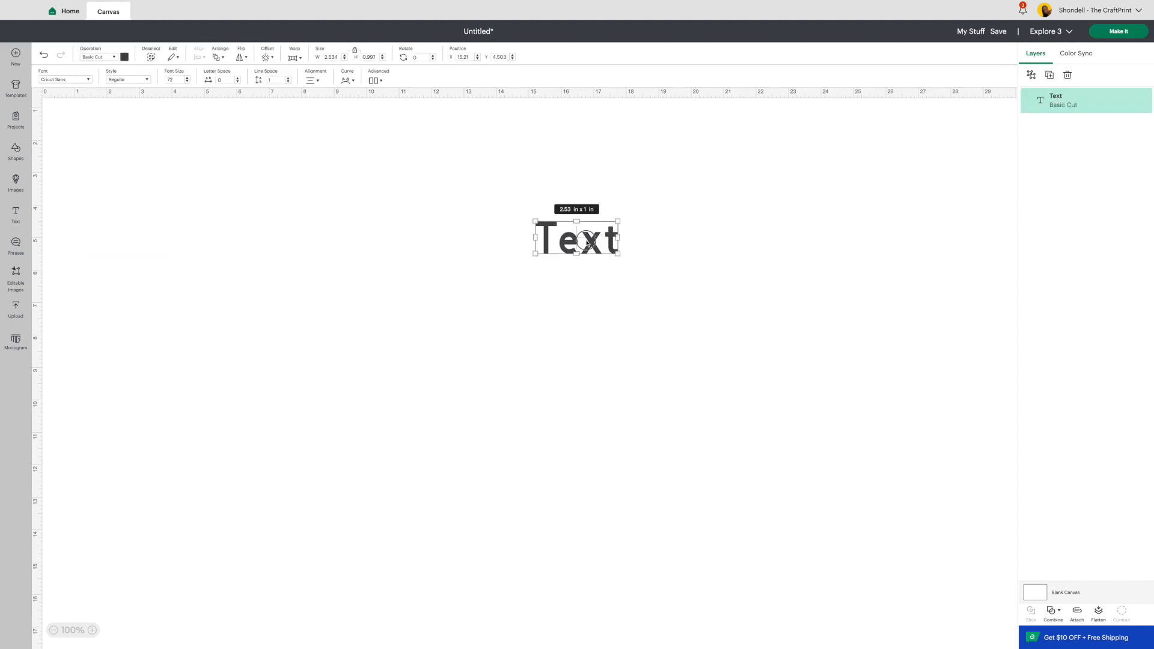
pyautogui.doubleClick(588, 242)
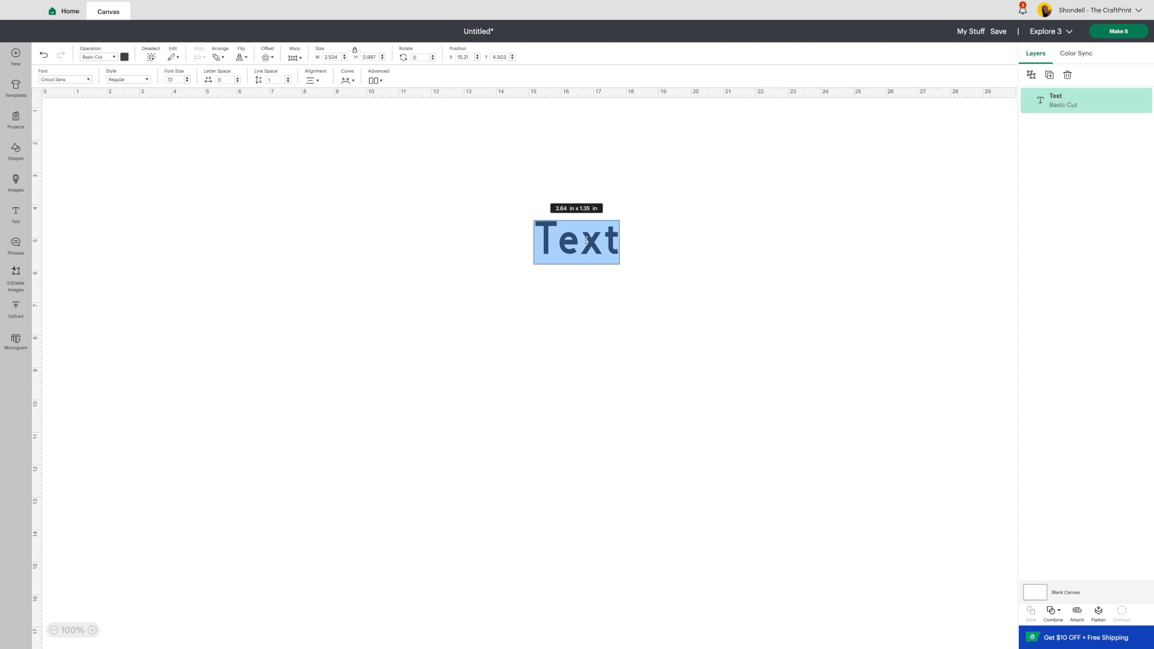
pyautogui.write('Shondell')
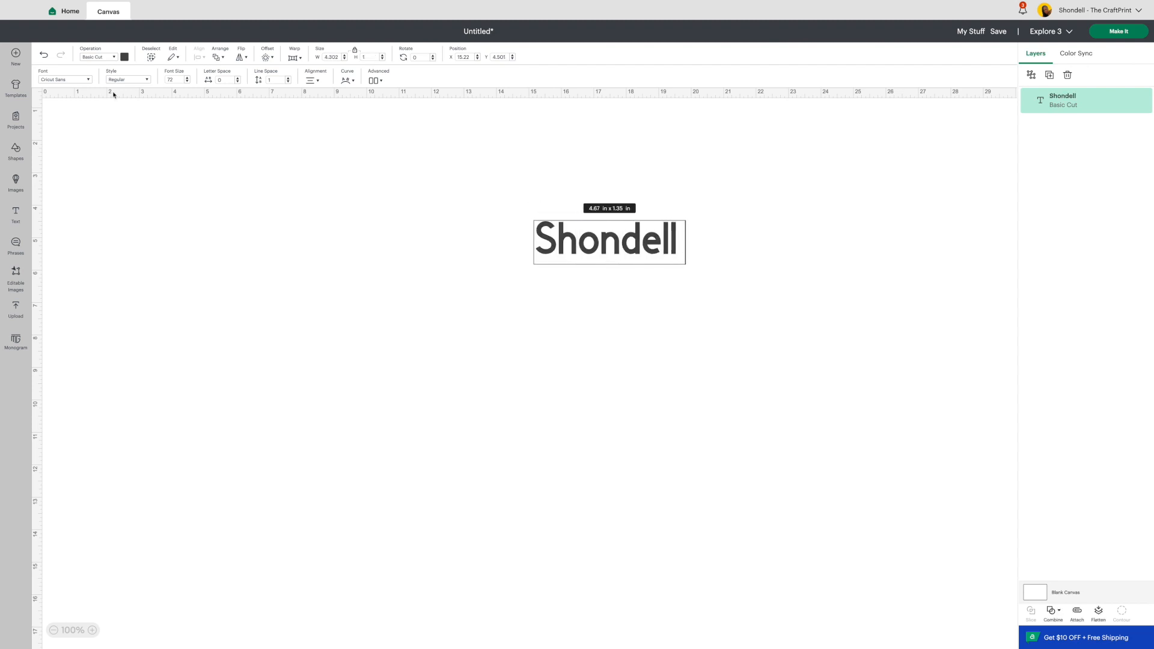
# Step: Search the system fonts for "romance" and apply the Romance History font to the name
pyautogui.click(85, 79)
pyautogui.click(125, 93)
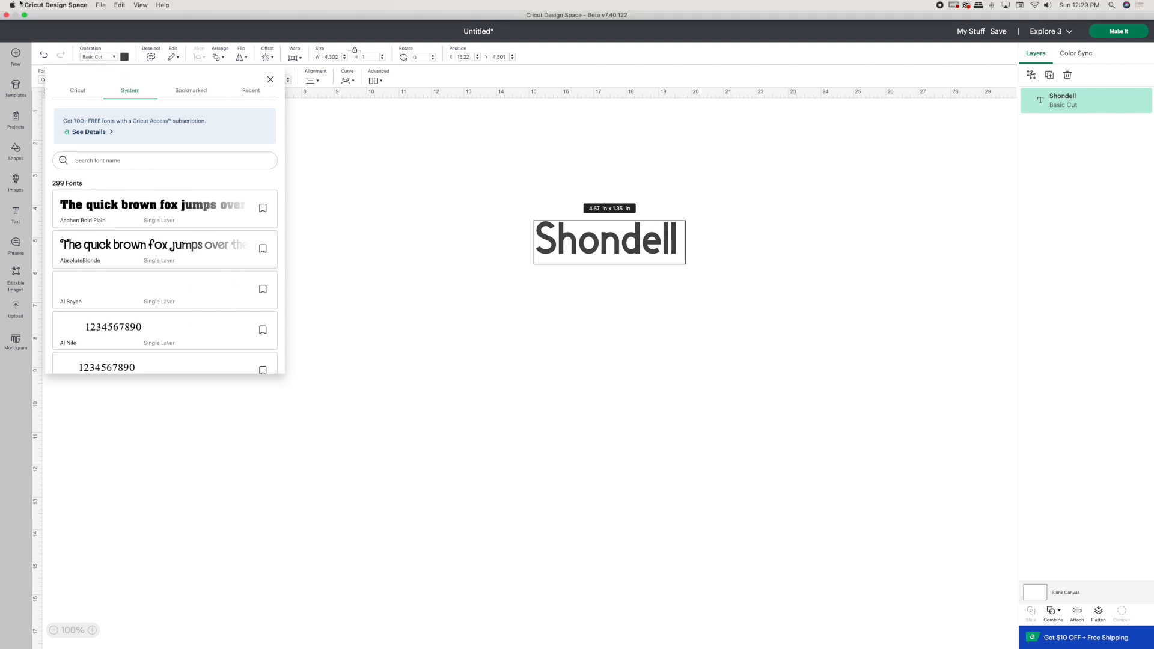
pyautogui.click(24, 14)
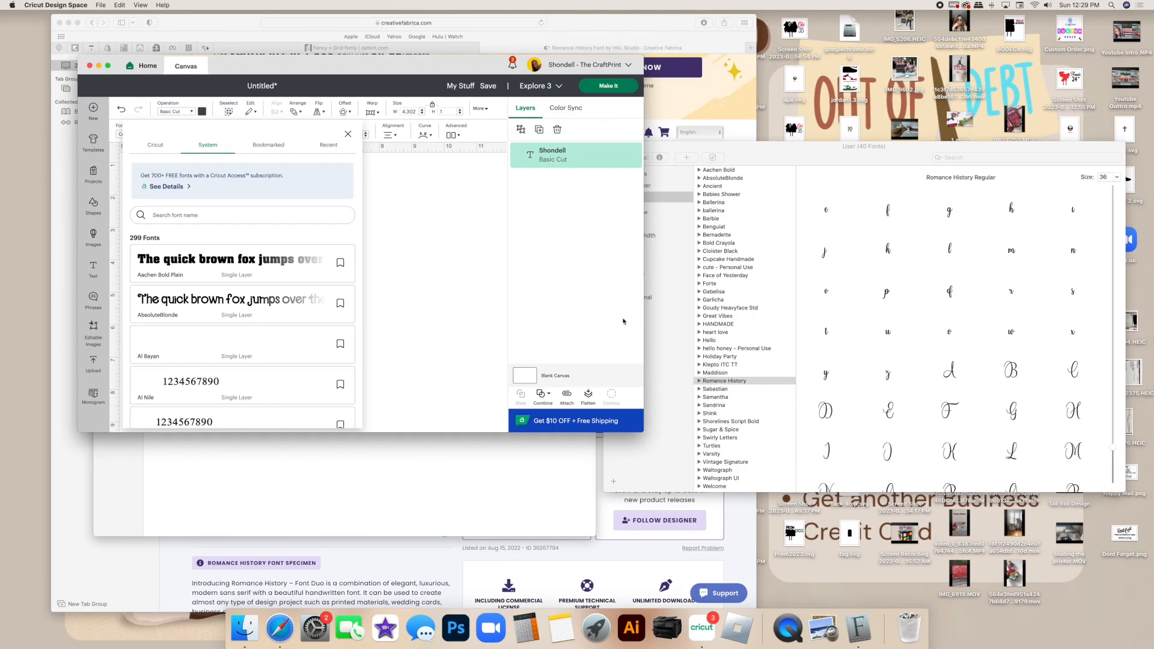
pyautogui.click(108, 65)
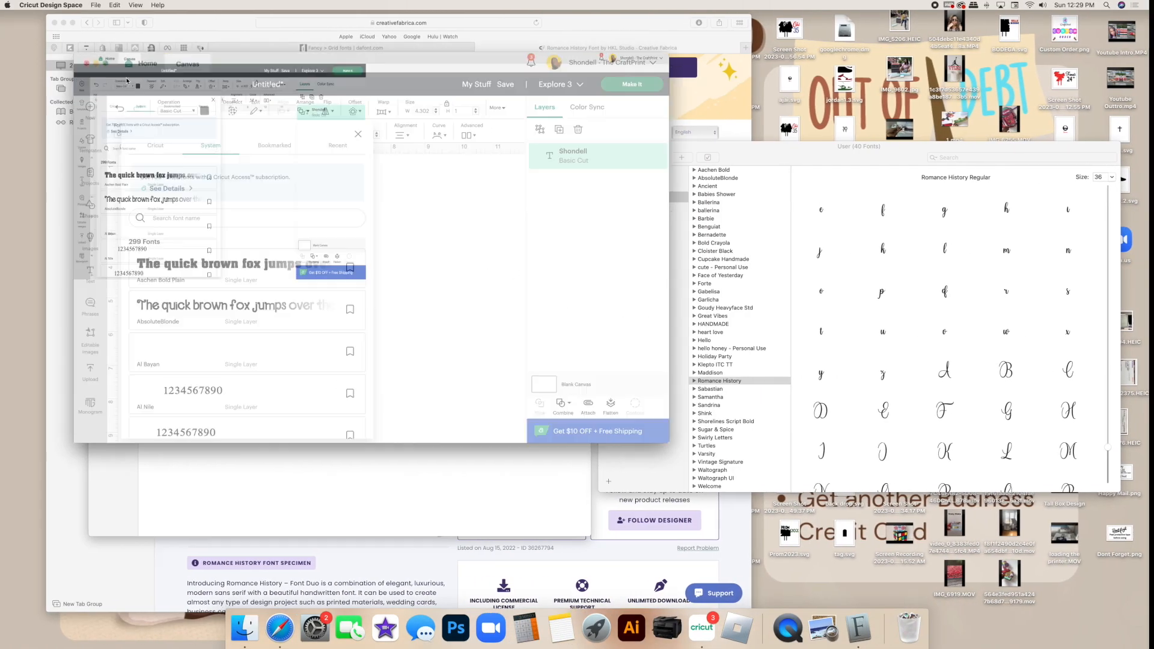
pyautogui.click(99, 160)
pyautogui.write('romance')
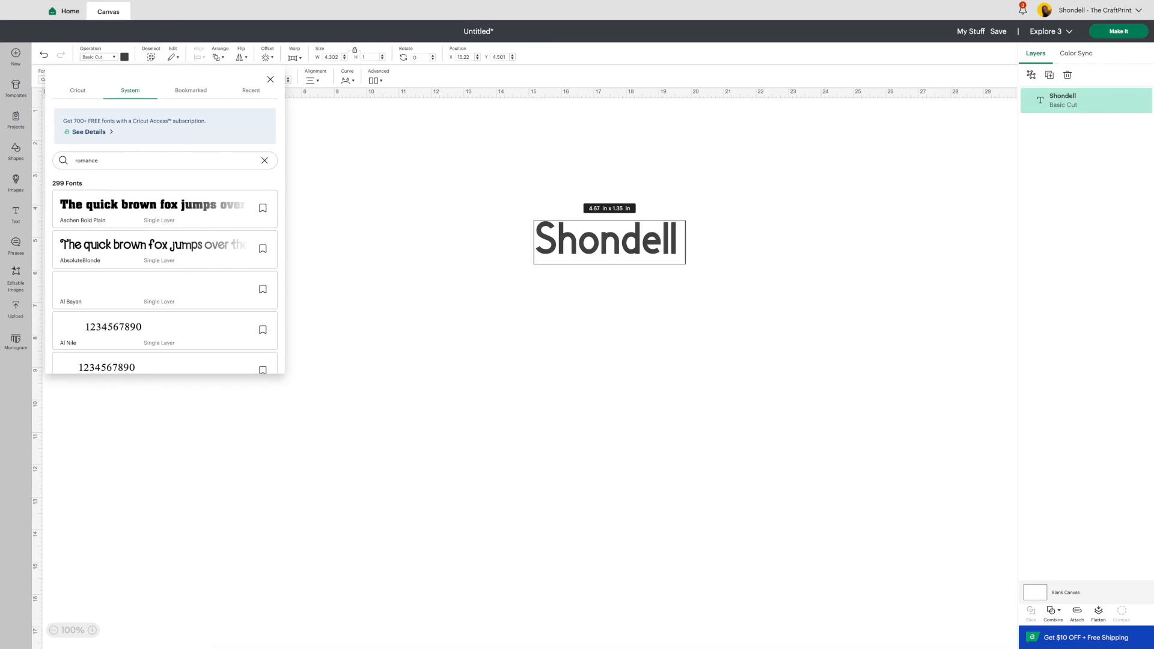
pyautogui.click(134, 204)
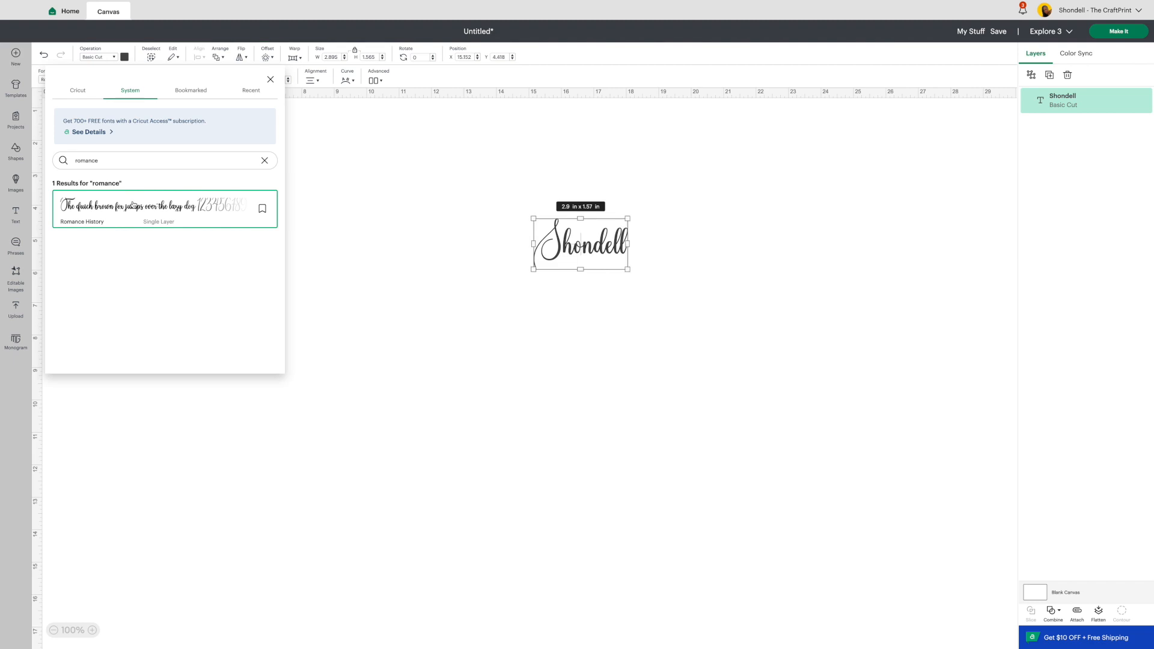
# Step: Enlarge the name to about 7.67 by 4.15 in and move it to about X 11.49, Y 4.14
pyautogui.moveTo(627, 269); pyautogui.dragTo(781, 337)
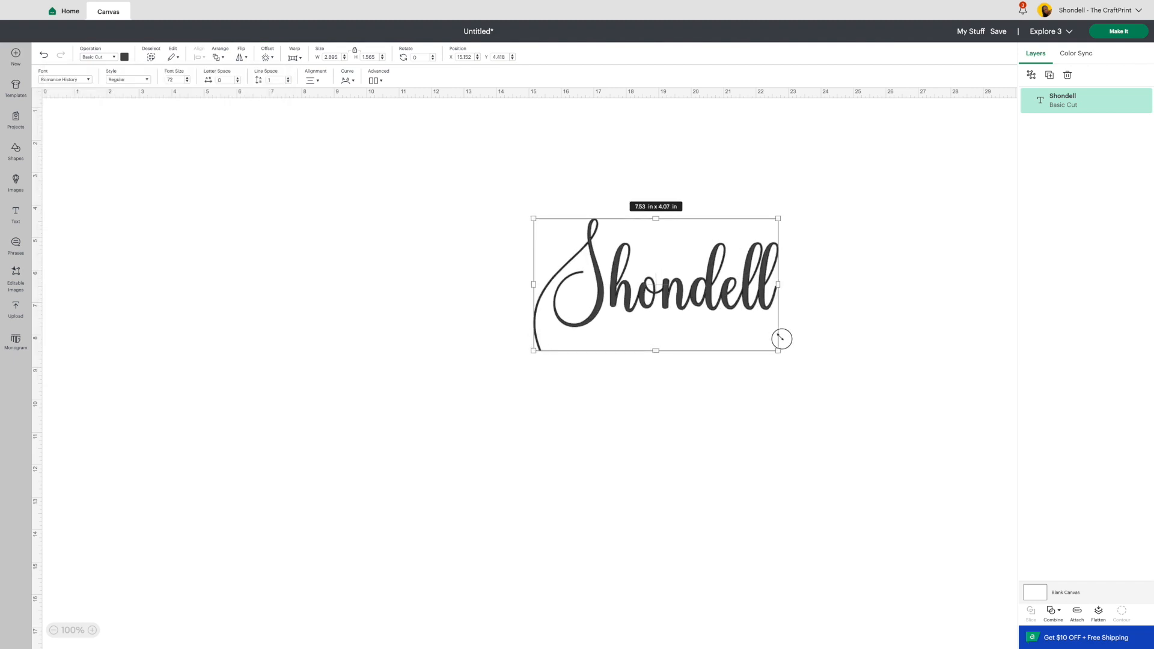
pyautogui.moveTo(724, 296); pyautogui.dragTo(606, 286)
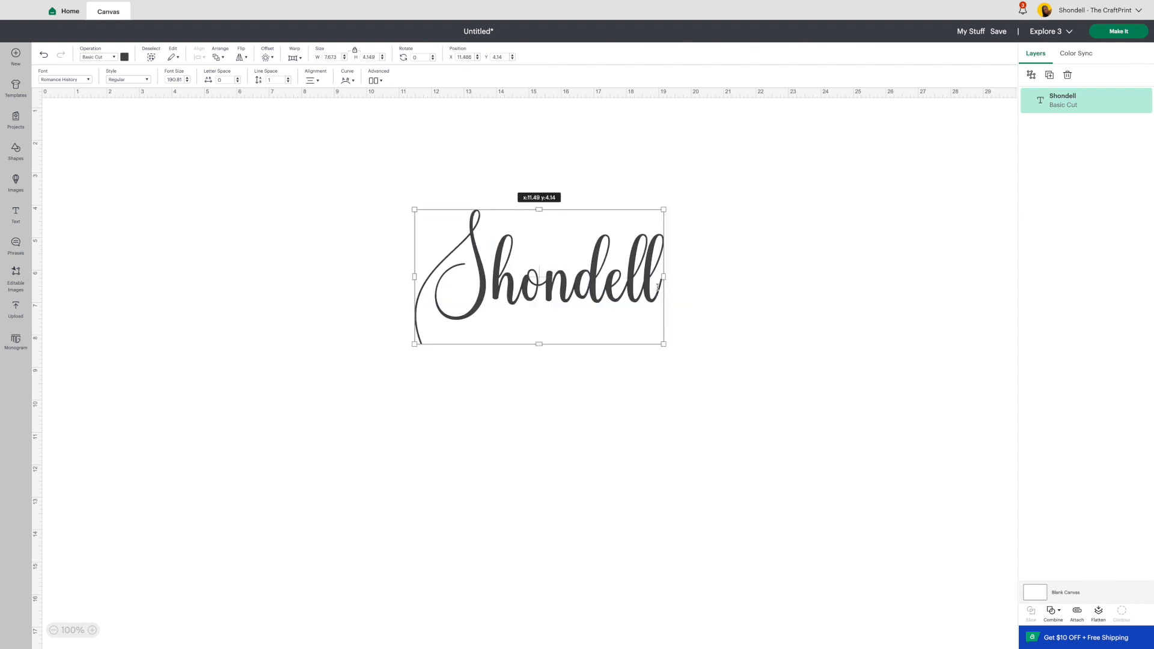
# Step: Append the sample letters "ewoubvdfubf" to the name and highlight the letters "dell" within it
pyautogui.doubleClick(657, 290)
pyautogui.write('ewoubvdfubf')
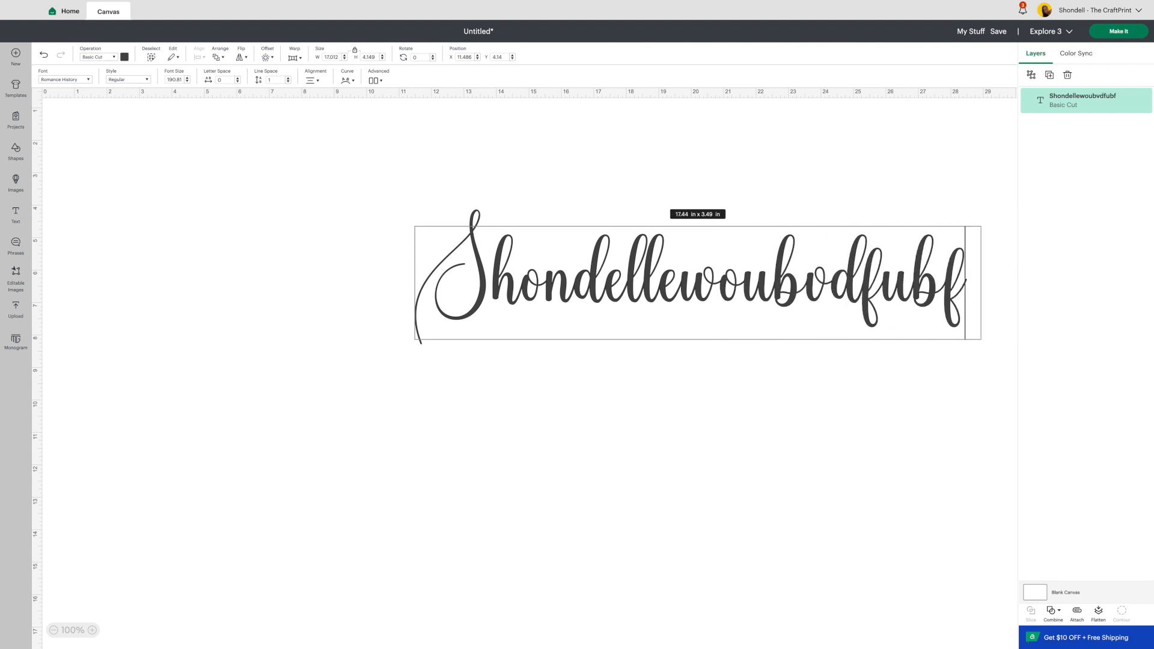
pyautogui.moveTo(661, 294); pyautogui.dragTo(576, 277)
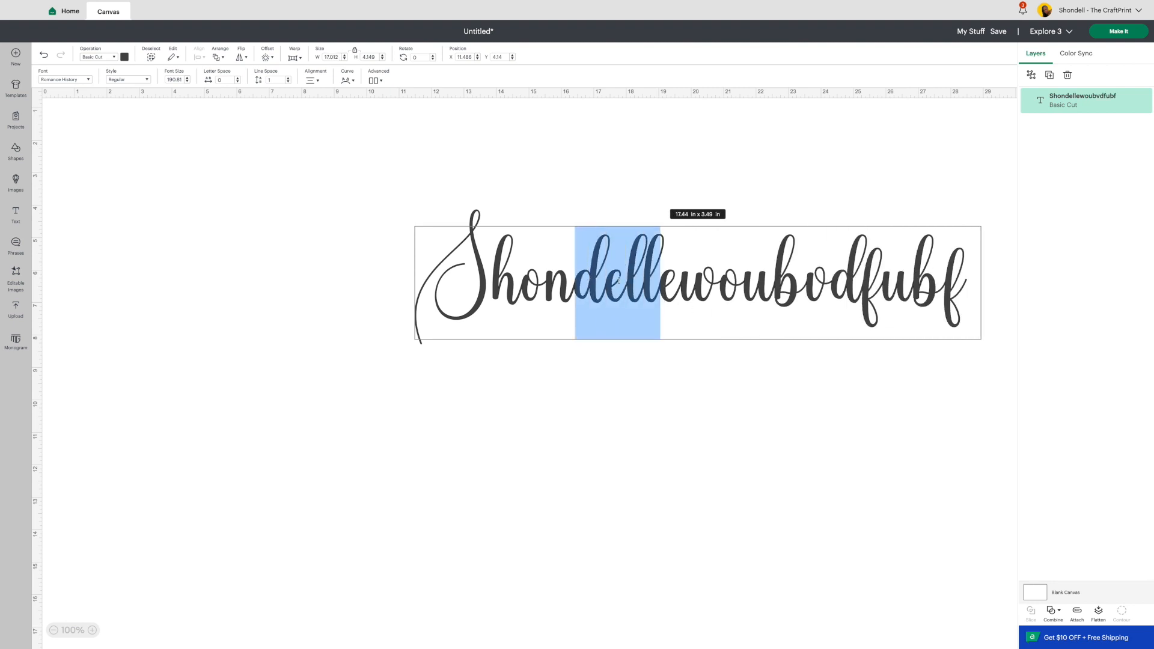
# Step: Take Design Space out of full screen, move its window aside and open Font Book from the Applications folder
pyautogui.moveTo(24, 15)
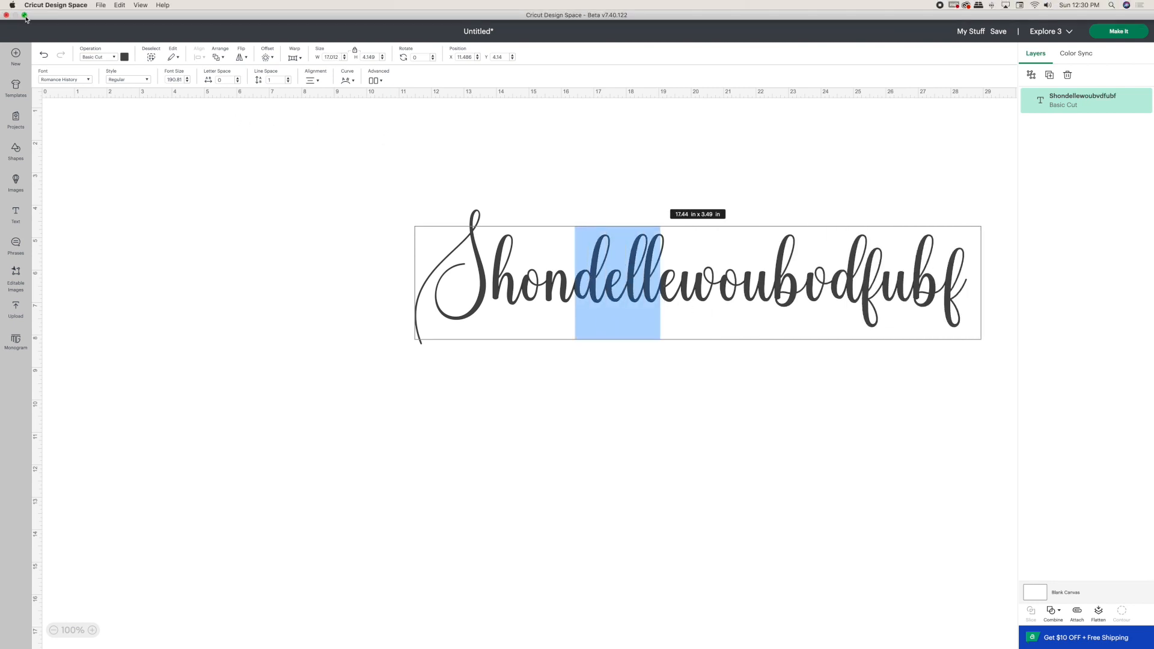
pyautogui.click(25, 15)
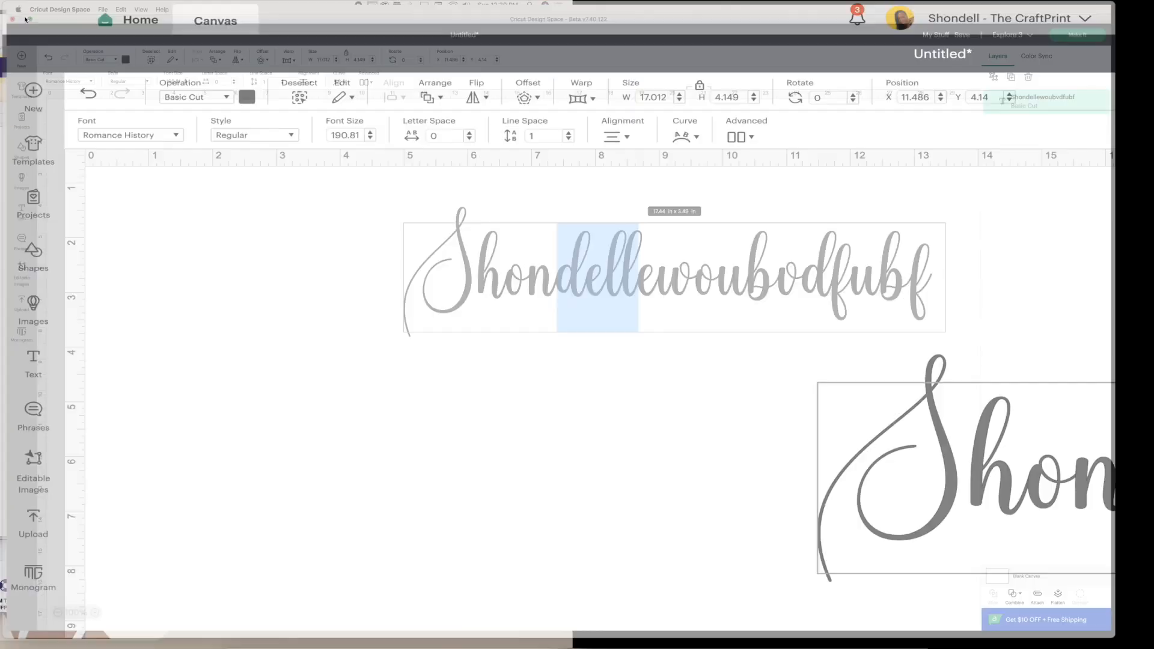
pyautogui.moveTo(243, 67); pyautogui.dragTo(362, 64)
pyautogui.click(245, 628)
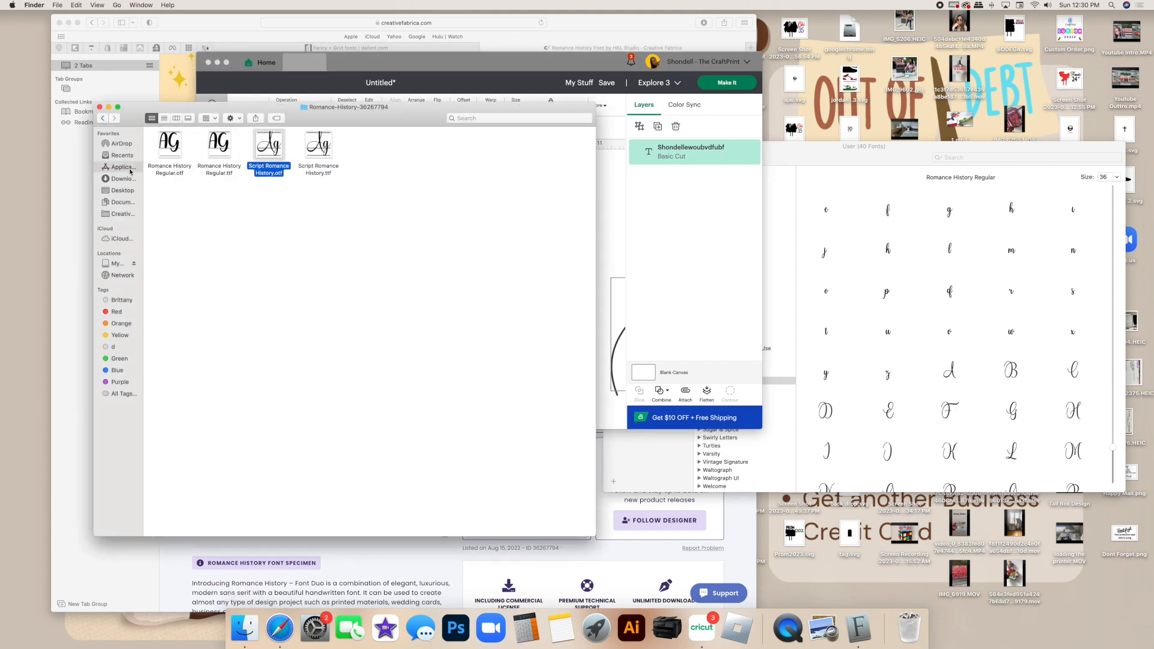
pyautogui.click(122, 167)
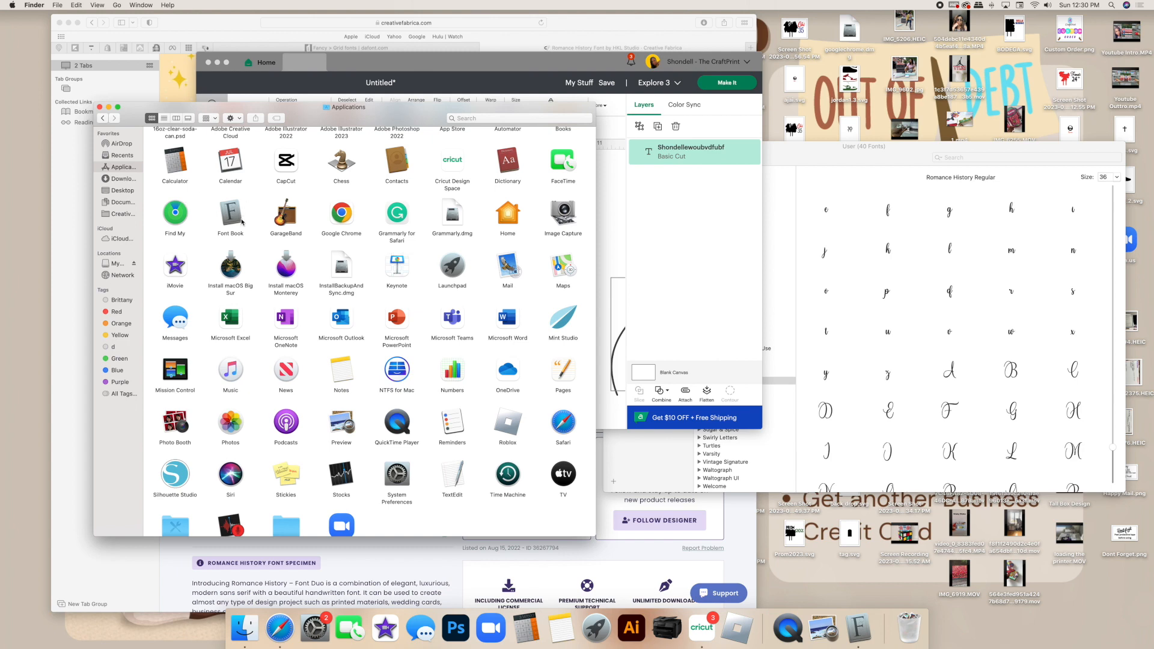
pyautogui.doubleClick(237, 217)
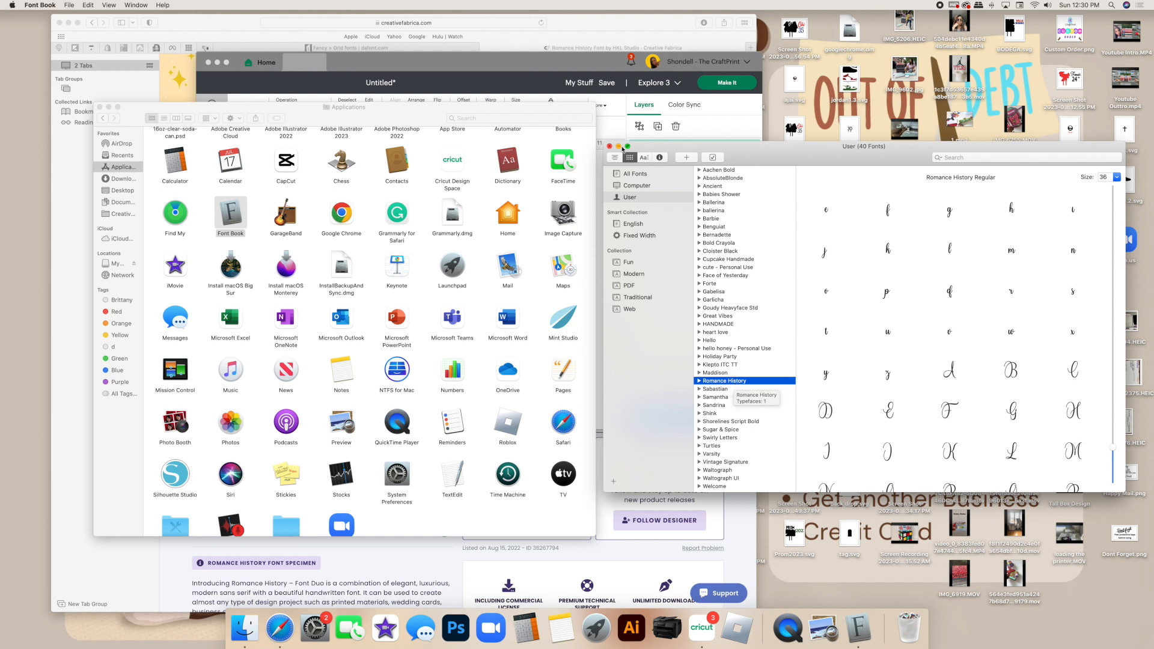
# Step: Display the Romance History sample alphabet in Font Book and enlarge the preview to size 58
pyautogui.click(615, 158)
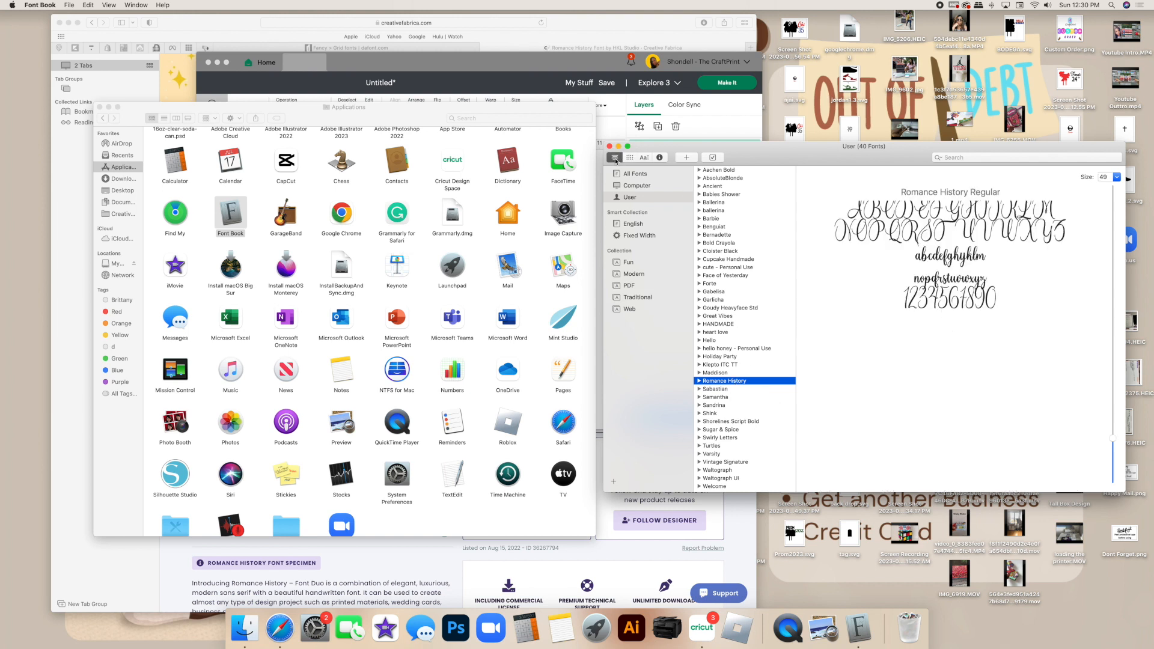
pyautogui.scroll(-1, 935, 257)
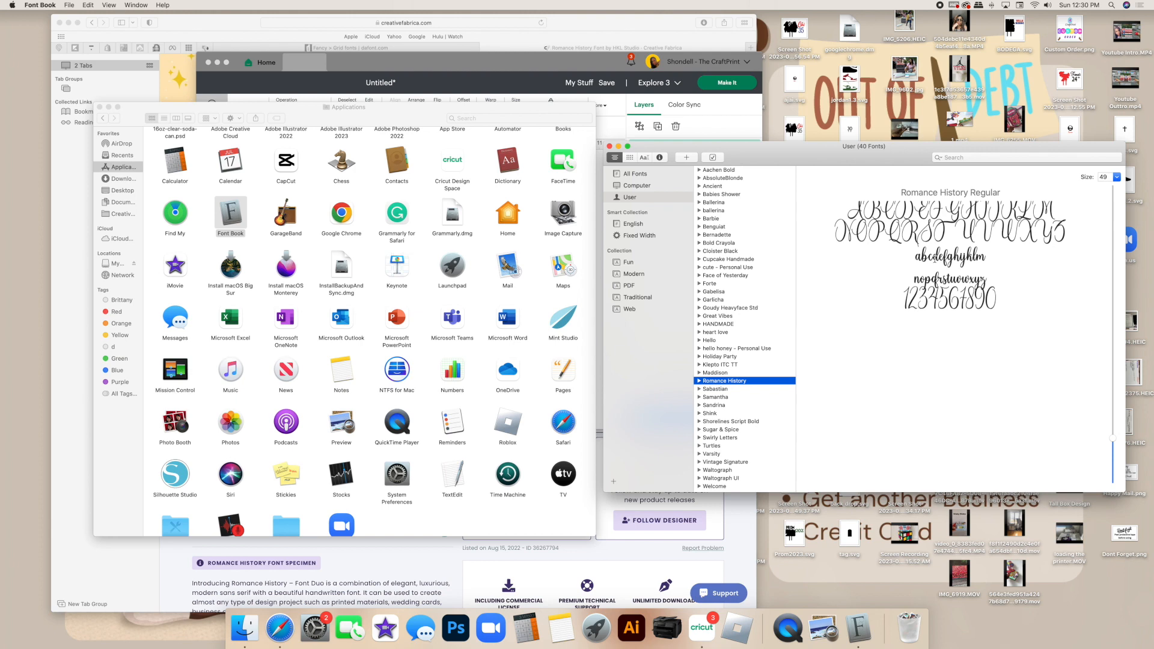
pyautogui.scroll(1, 935, 256)
pyautogui.moveTo(1113, 438)
pyautogui.mouseDown()
pyautogui.moveTo(1112, 401)
pyautogui.moveTo(1112, 428)
pyautogui.mouseUp()
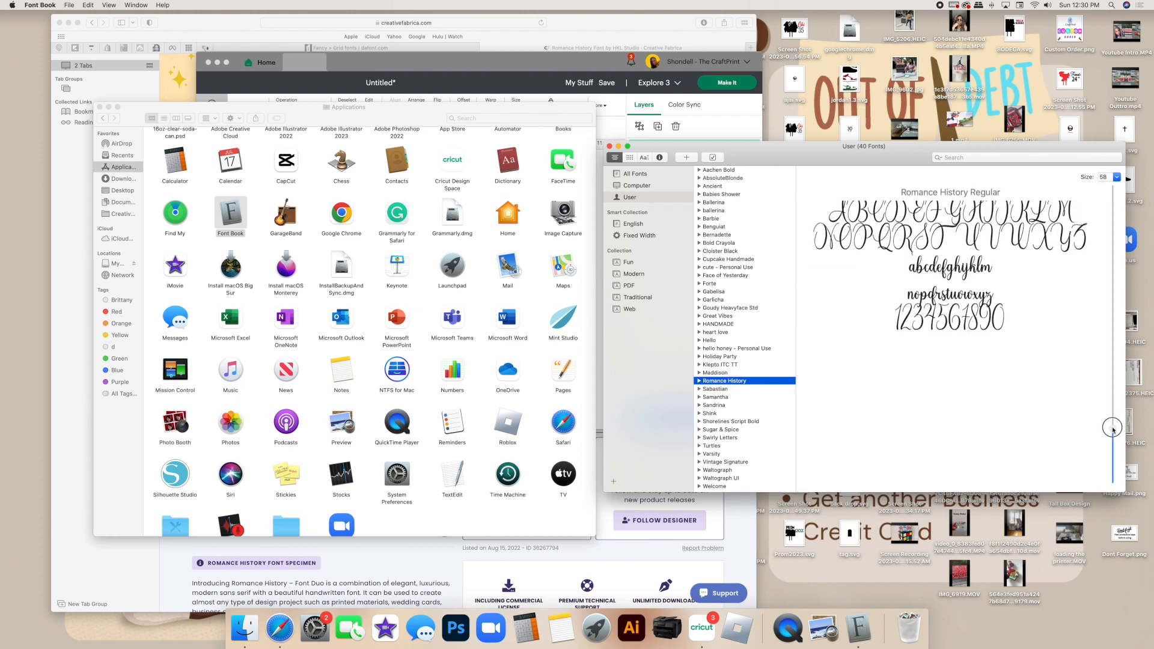
# Step: Examine Romance History's full character repertoire in full-screen Font Book, comparing the heart-tailed n with the leading- and trailing-swash u
pyautogui.click(627, 147)
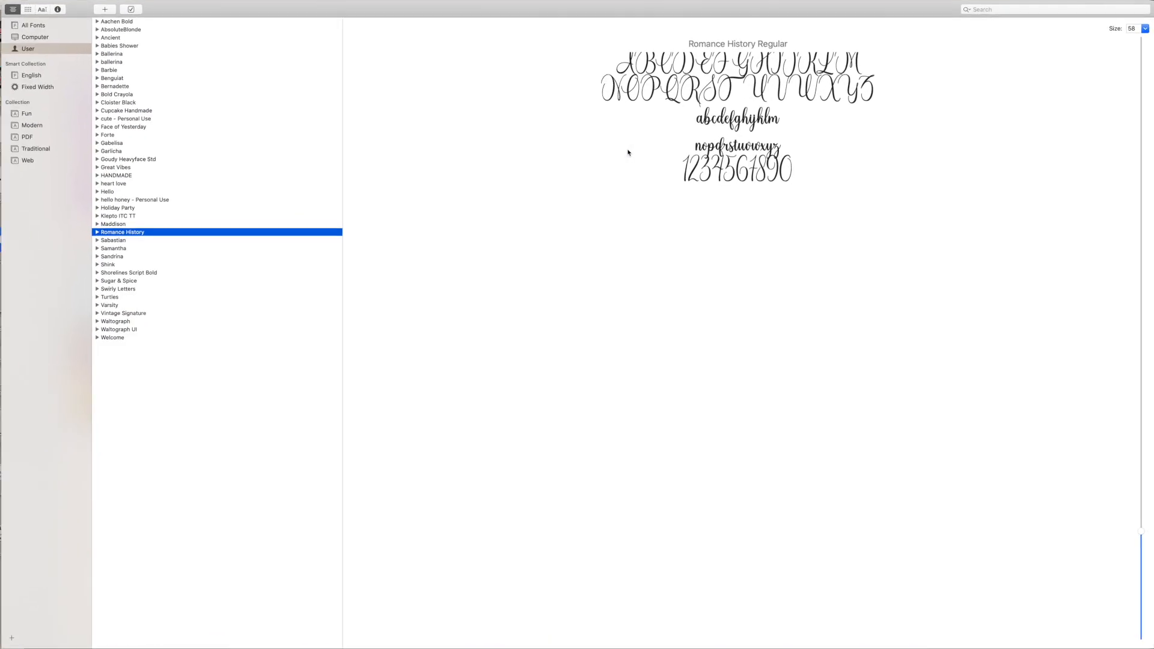
pyautogui.click(27, 9)
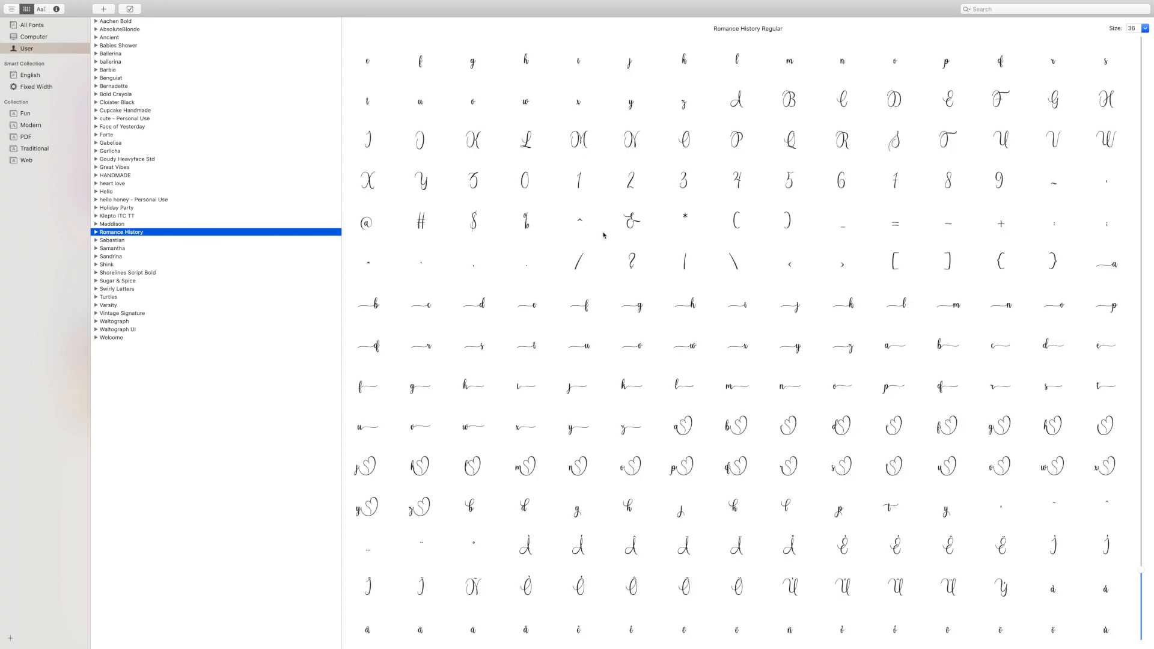
pyautogui.scroll(-10, 603, 235)
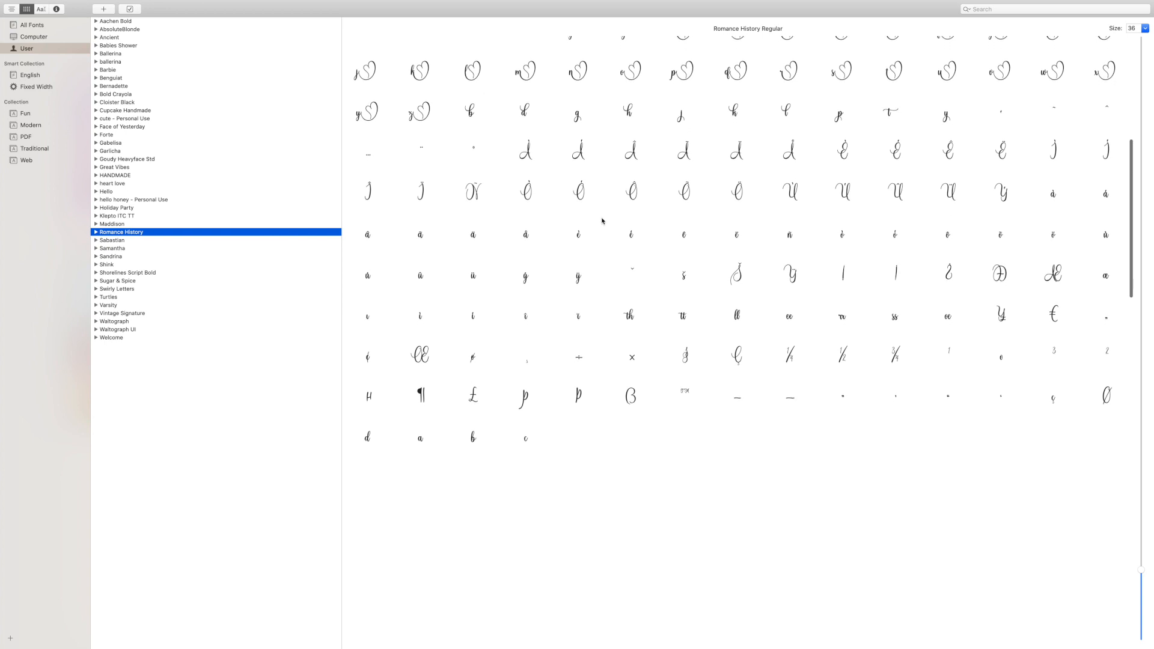
pyautogui.click(573, 78)
pyautogui.scroll(10, 697, 298)
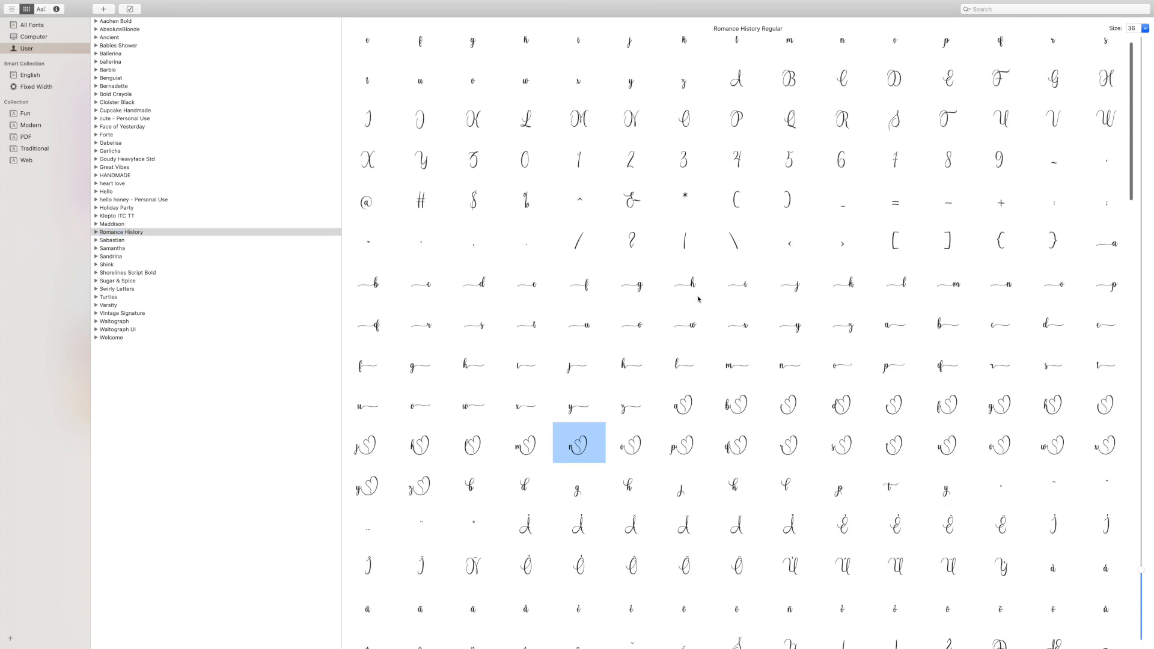
pyautogui.scroll(-3, 697, 299)
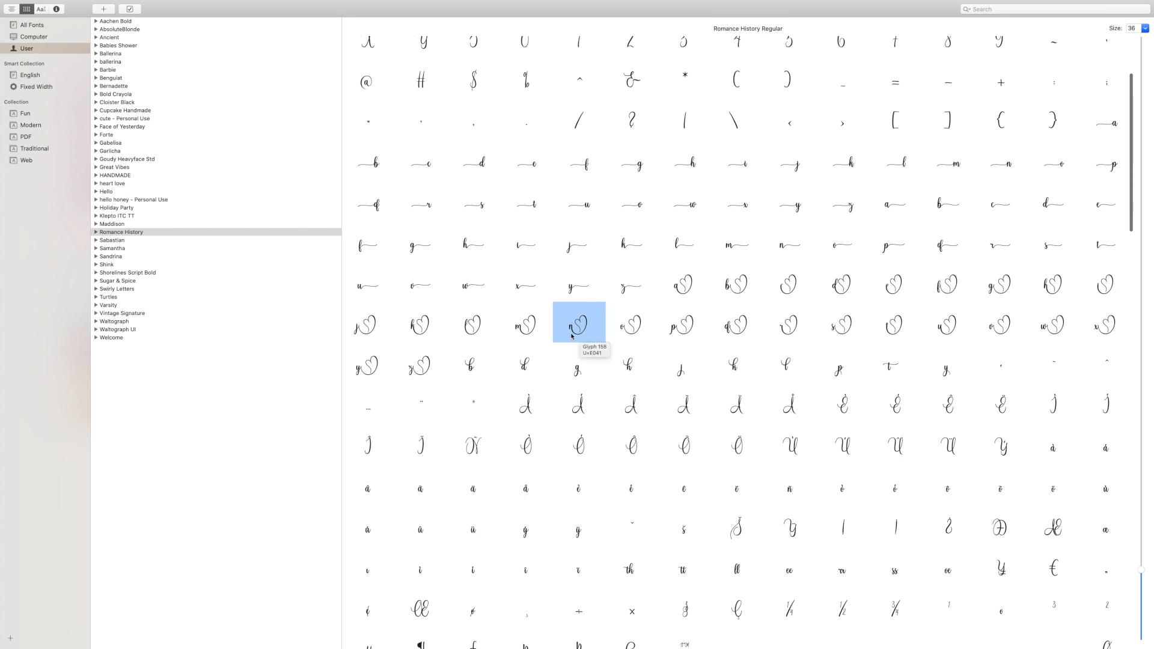
pyautogui.scroll(2, 584, 319)
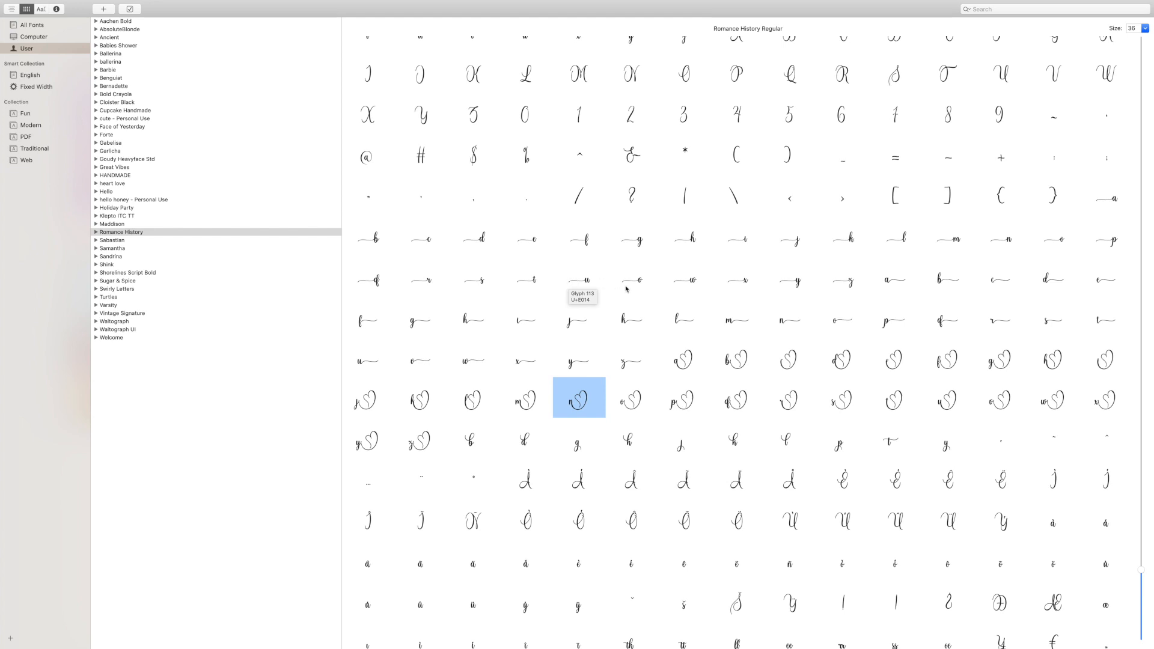
pyautogui.click(588, 284)
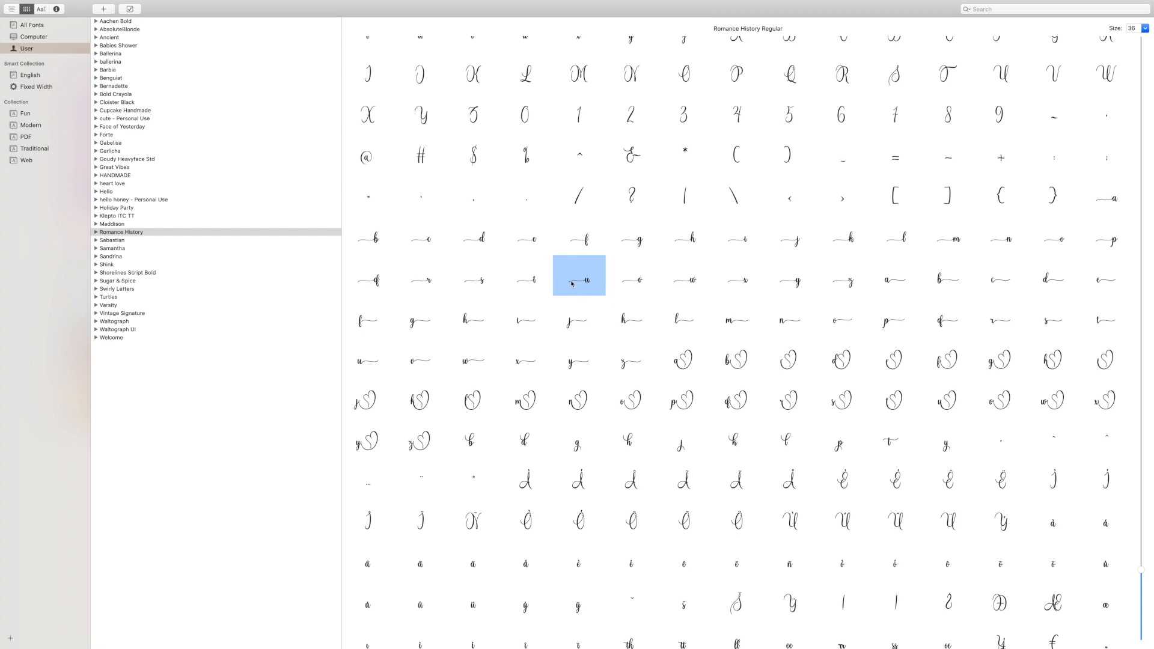
pyautogui.click(364, 369)
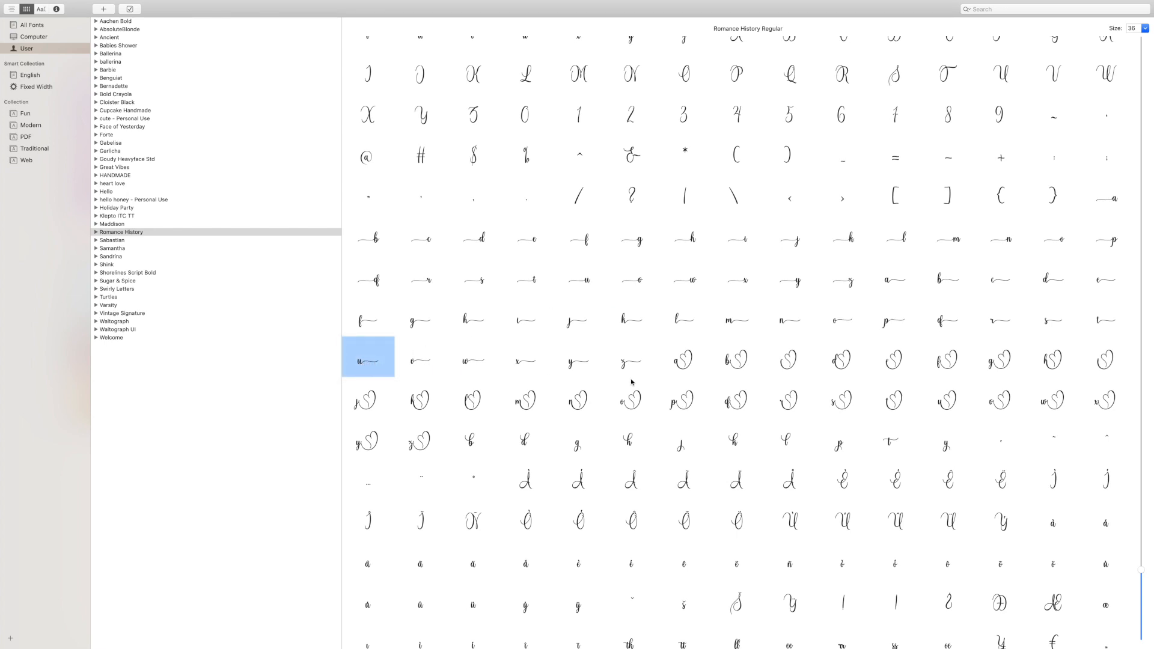
pyautogui.scroll(-5, 711, 383)
pyautogui.scroll(6, 713, 383)
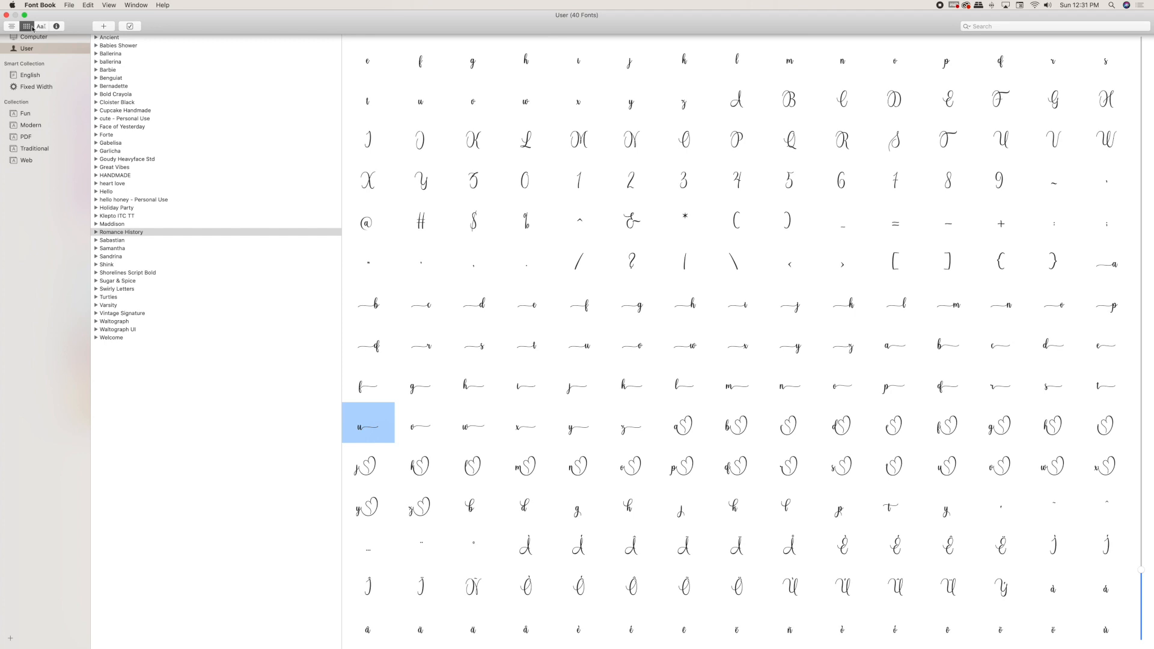
# Step: Take Font Book out of full screen, bring Design Space forward, move it to the screen's upper-left corner and stretch it to nearly full height
pyautogui.click(24, 15)
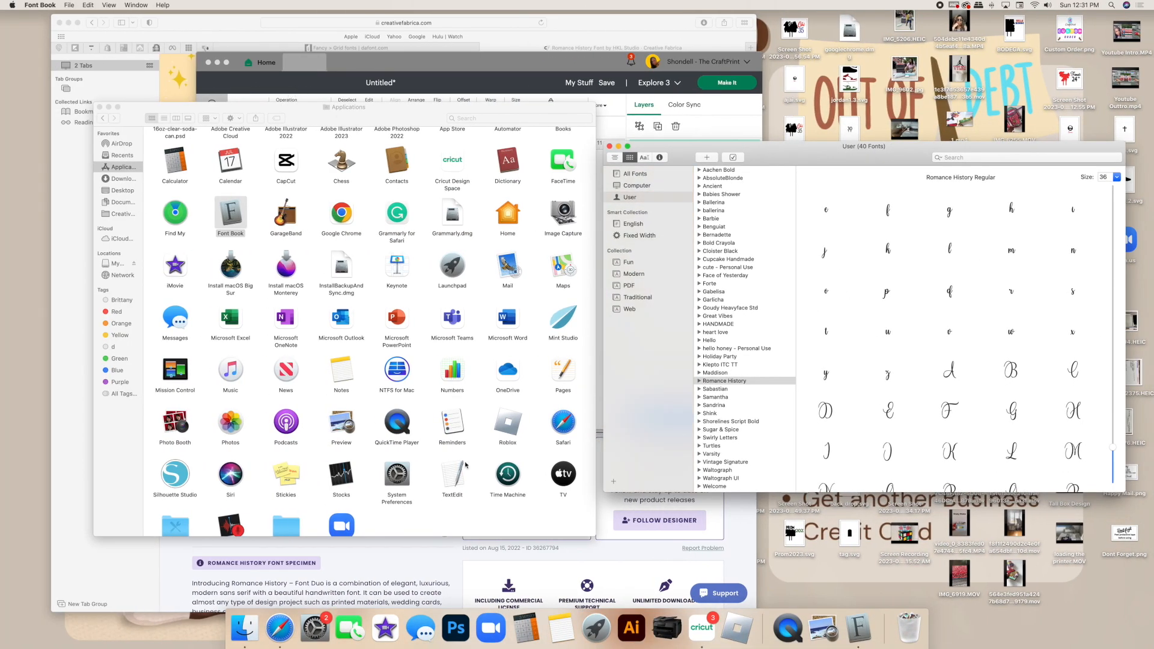
pyautogui.click(701, 628)
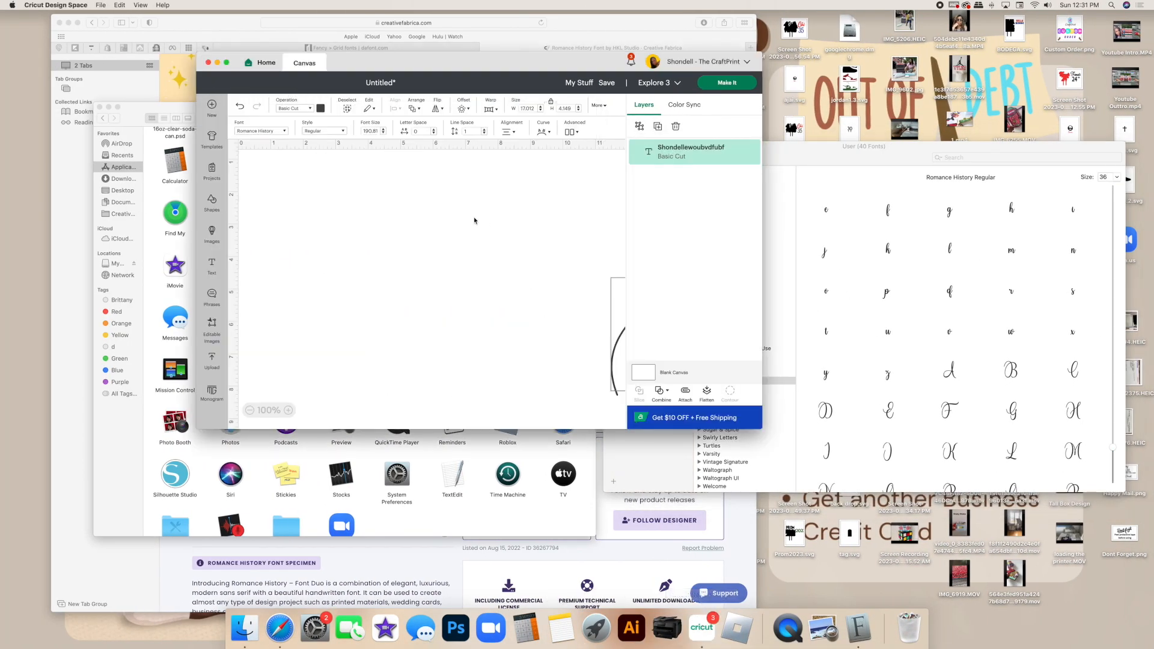
pyautogui.scroll(-20, 545, 375)
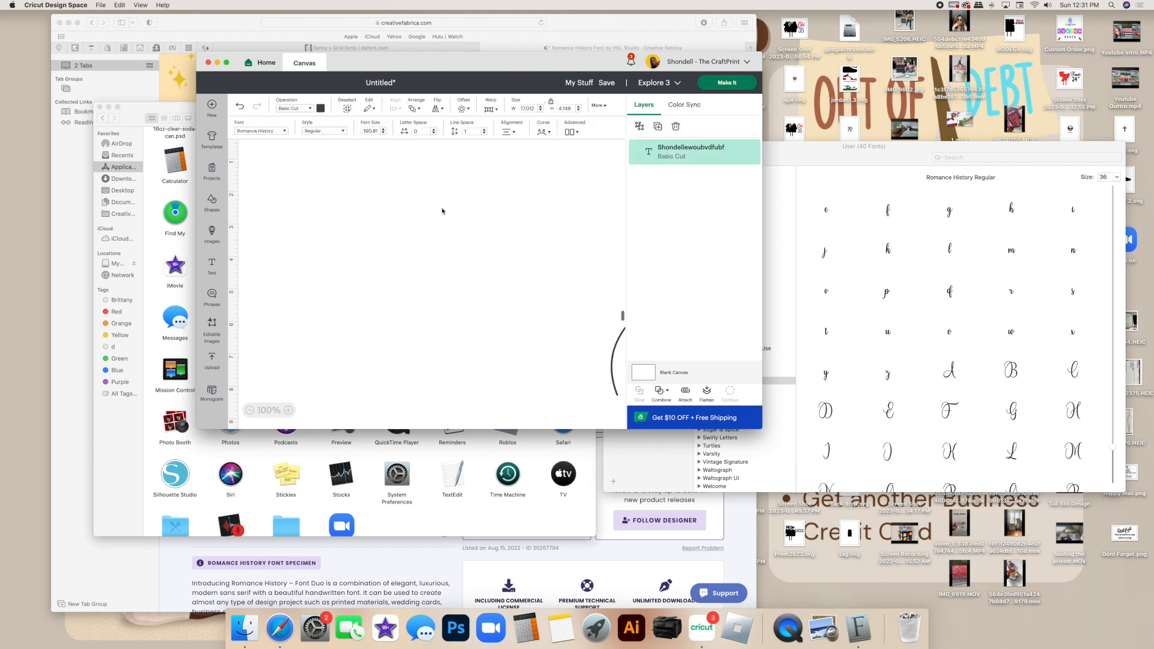
pyautogui.moveTo(361, 62); pyautogui.dragTo(181, 22)
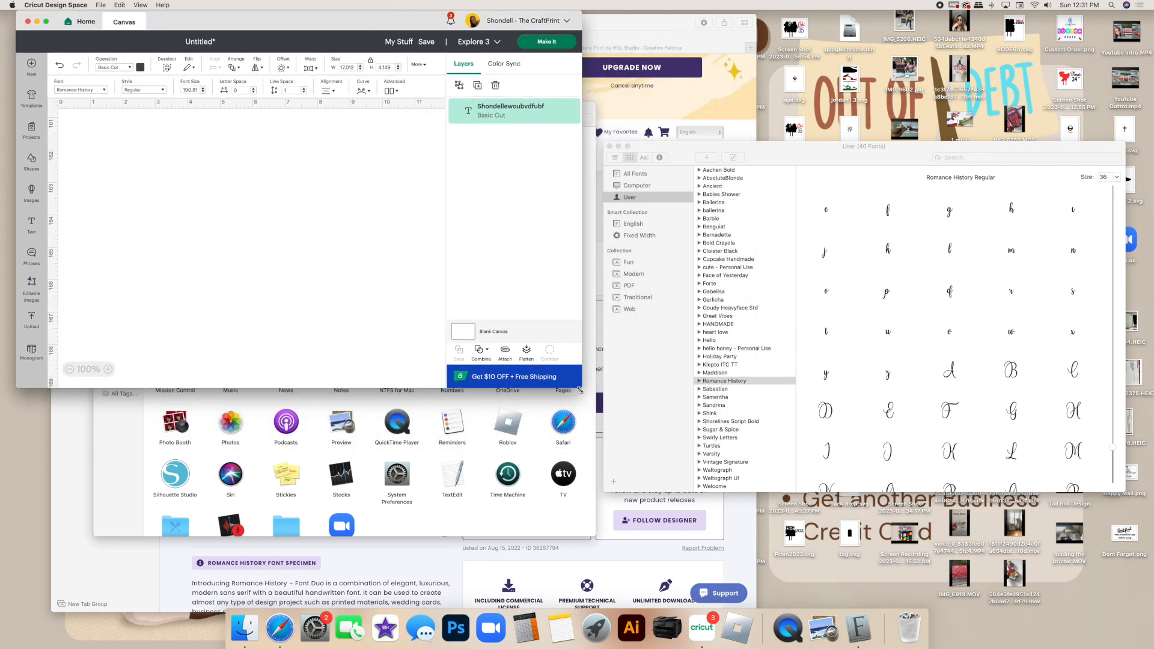
pyautogui.moveTo(579, 389); pyautogui.dragTo(573, 612)
# Step: Place Font Book beside Design Space and resize both windows so they fill the screen side by side
pyautogui.moveTo(798, 144); pyautogui.dragTo(803, 20)
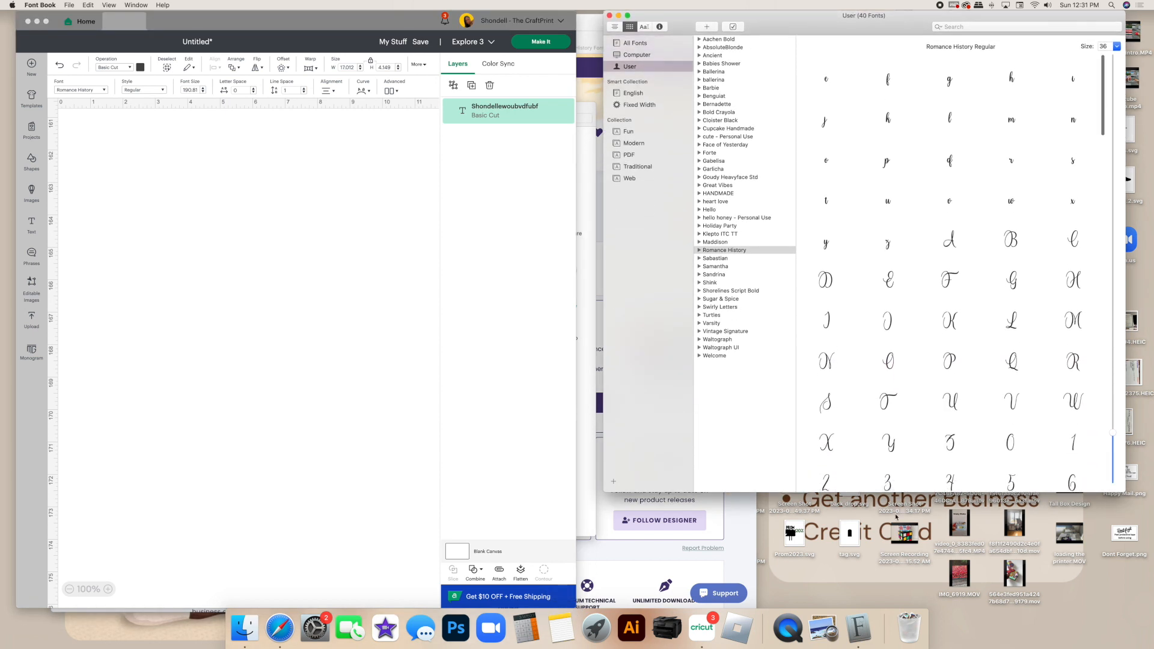
pyautogui.moveTo(919, 491); pyautogui.dragTo(925, 606)
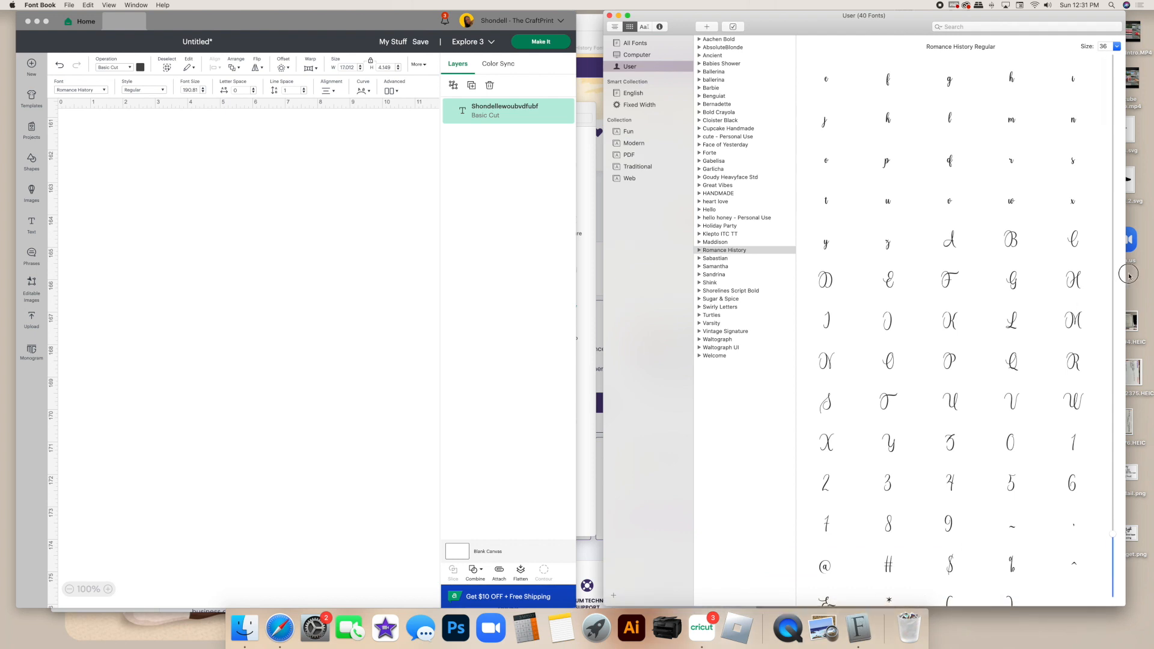
pyautogui.moveTo(1125, 277); pyautogui.dragTo(1149, 278)
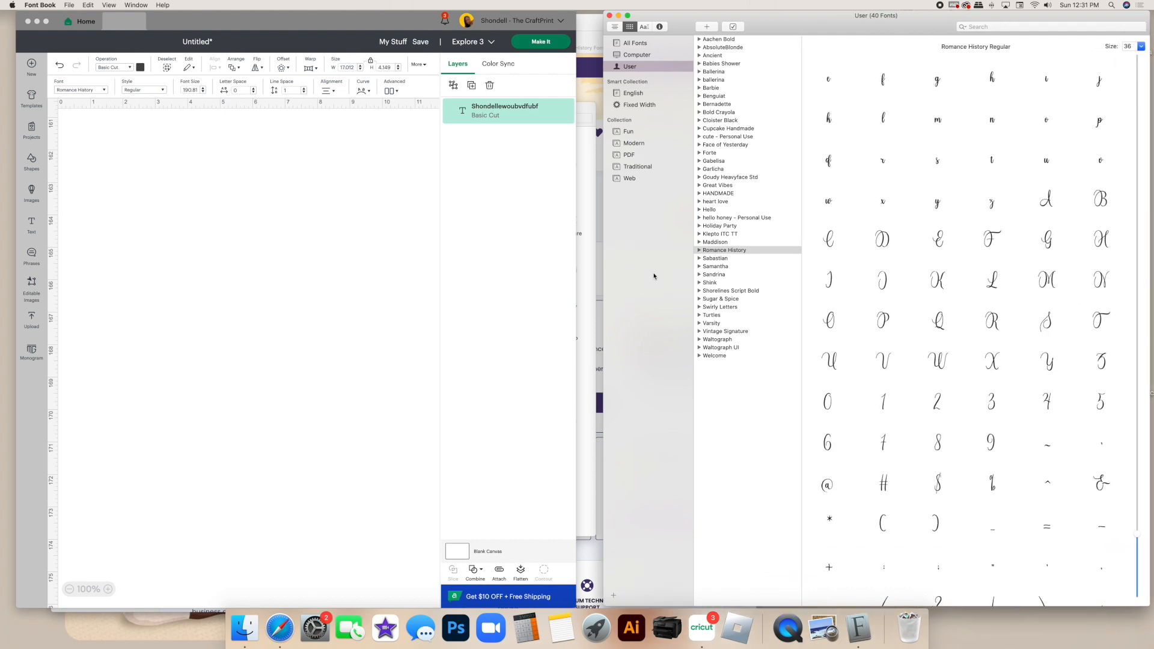
pyautogui.moveTo(576, 258); pyautogui.dragTo(601, 258)
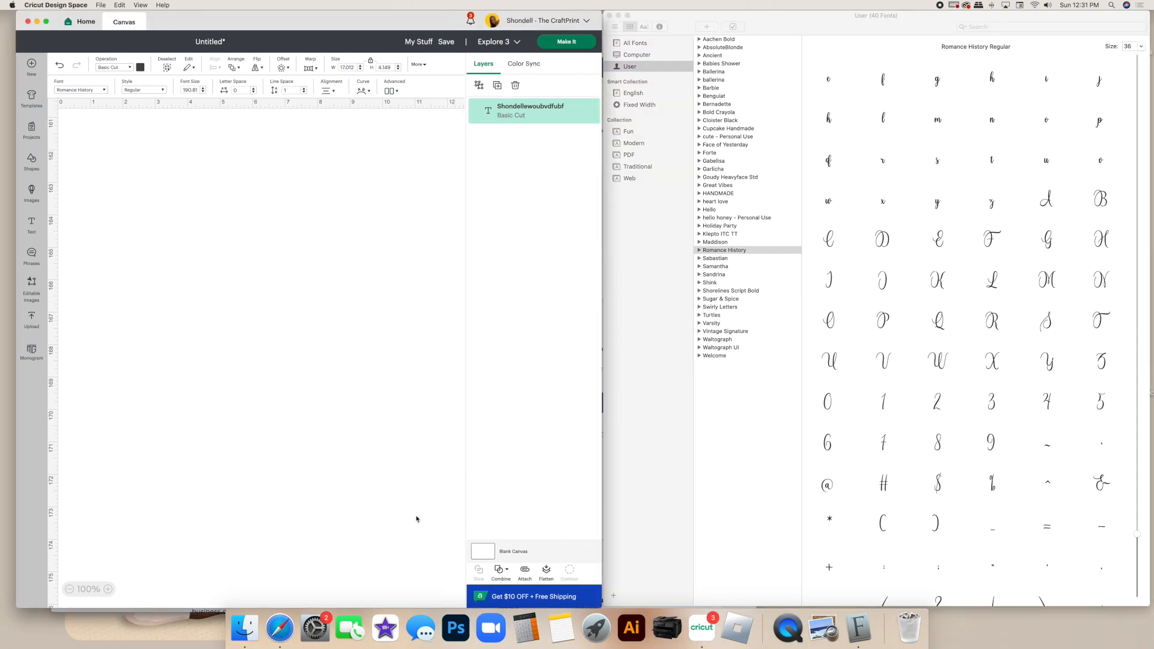
# Step: Move the name text into the visible part of the canvas and replace its contents with "S"
pyautogui.hscroll(10, 433, 314)
pyautogui.scroll(20, 449, 319)
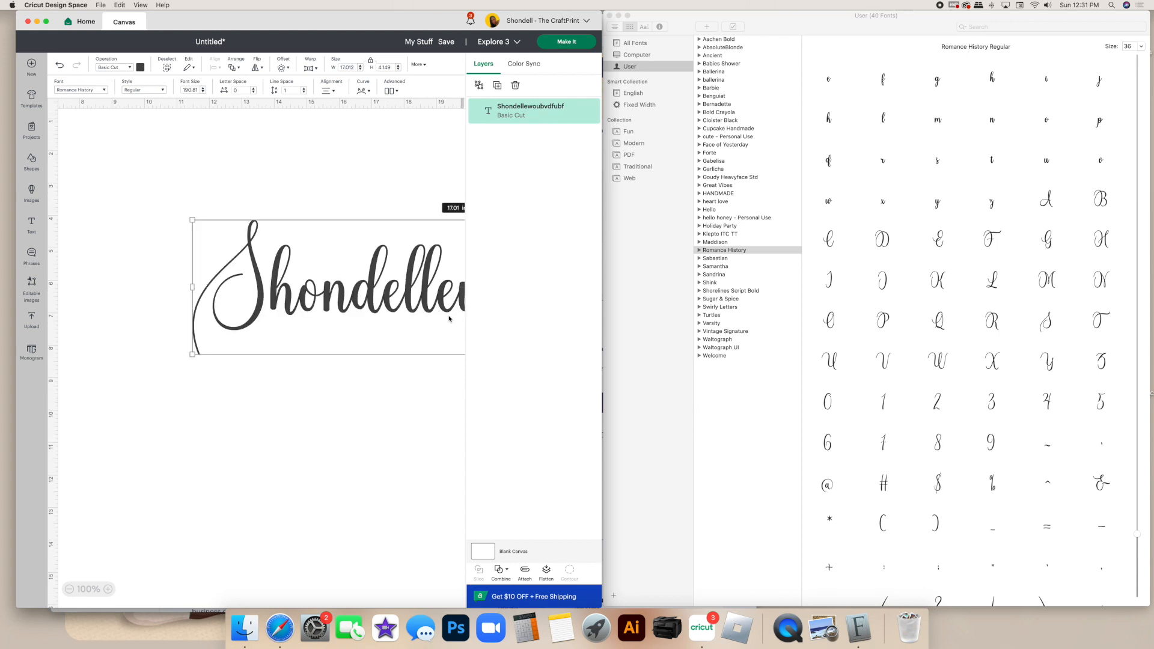
pyautogui.moveTo(365, 300); pyautogui.dragTo(270, 243)
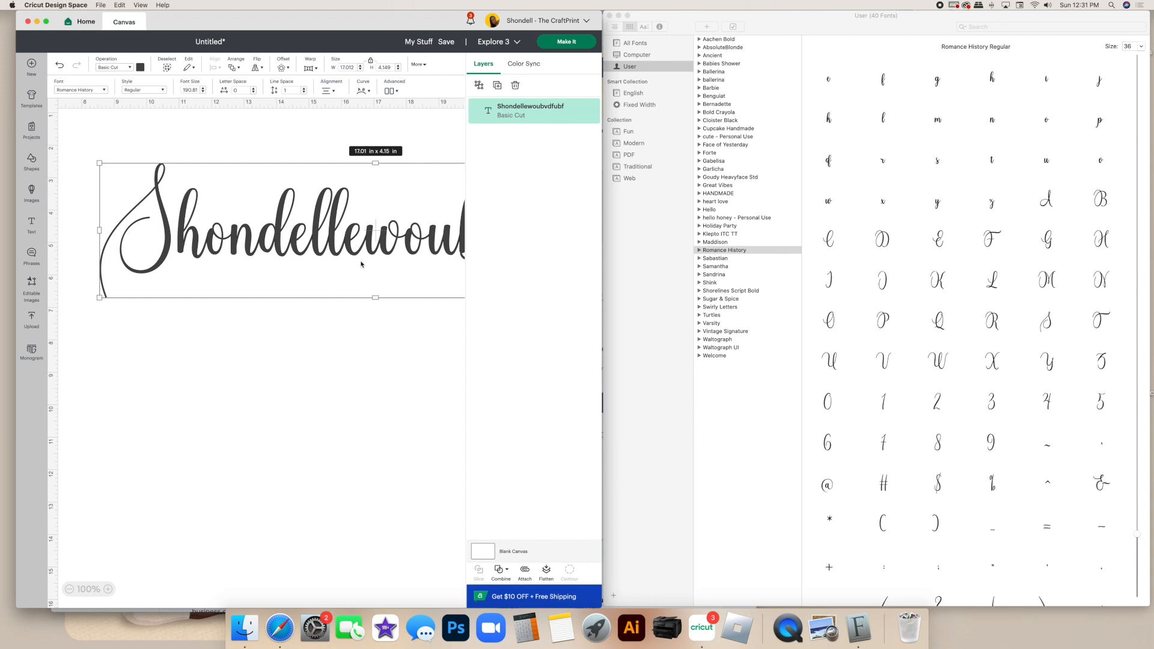
pyautogui.doubleClick(352, 233)
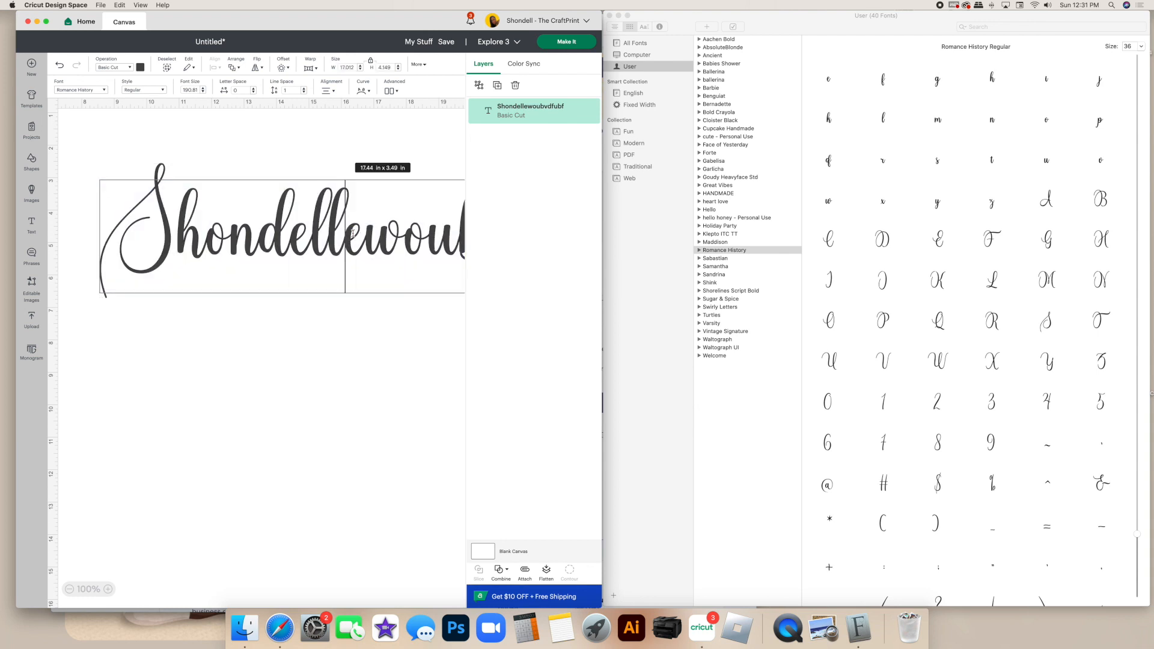
pyautogui.doubleClick(364, 235)
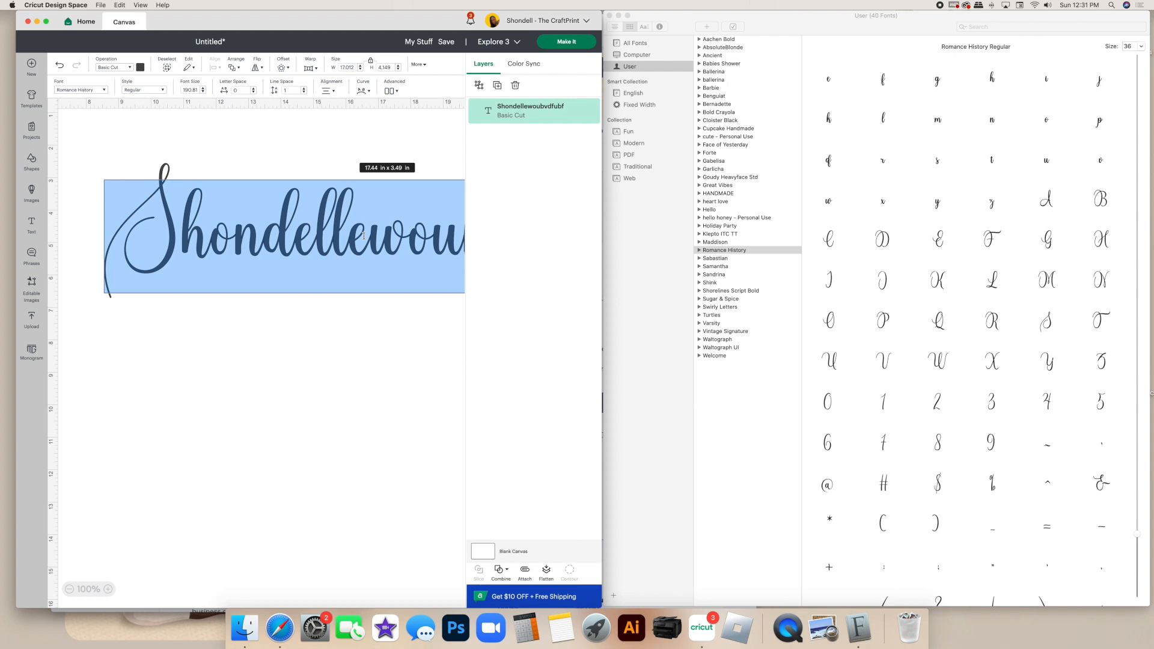
pyautogui.write('S')
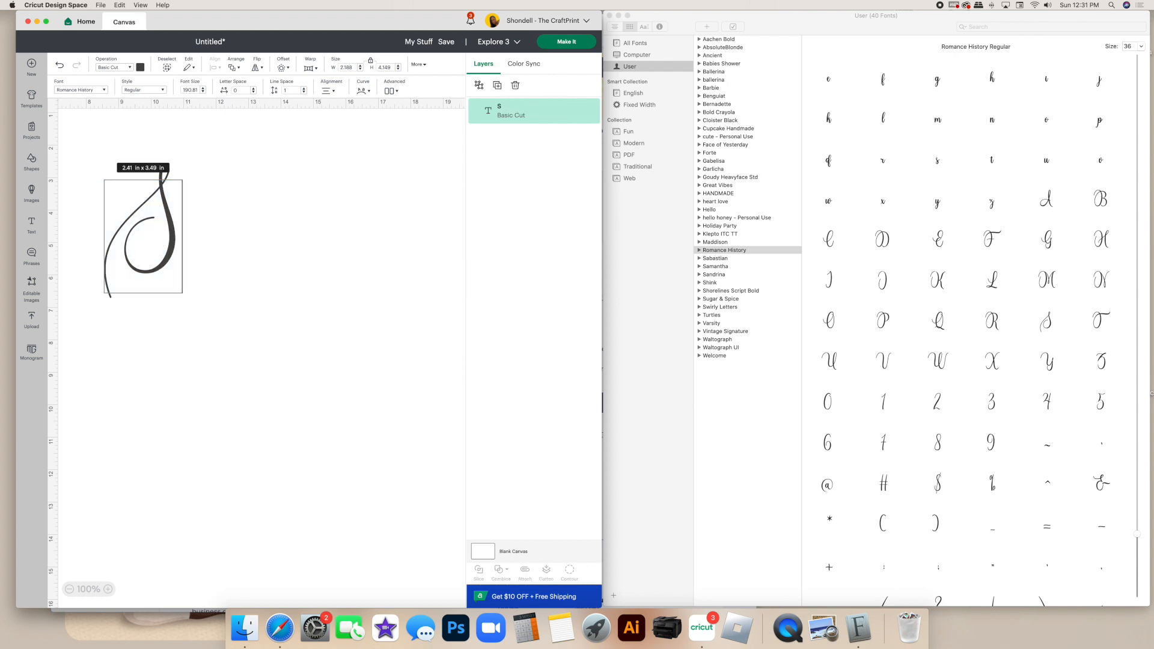
# Step: Copy the trailing-swash i from Romance History's character repertoire in Font Book
pyautogui.hscroll(-1, 392, 238)
pyautogui.scroll(-1, 1026, 320)
pyautogui.scroll(1, 1026, 320)
pyautogui.scroll(-10, 1026, 319)
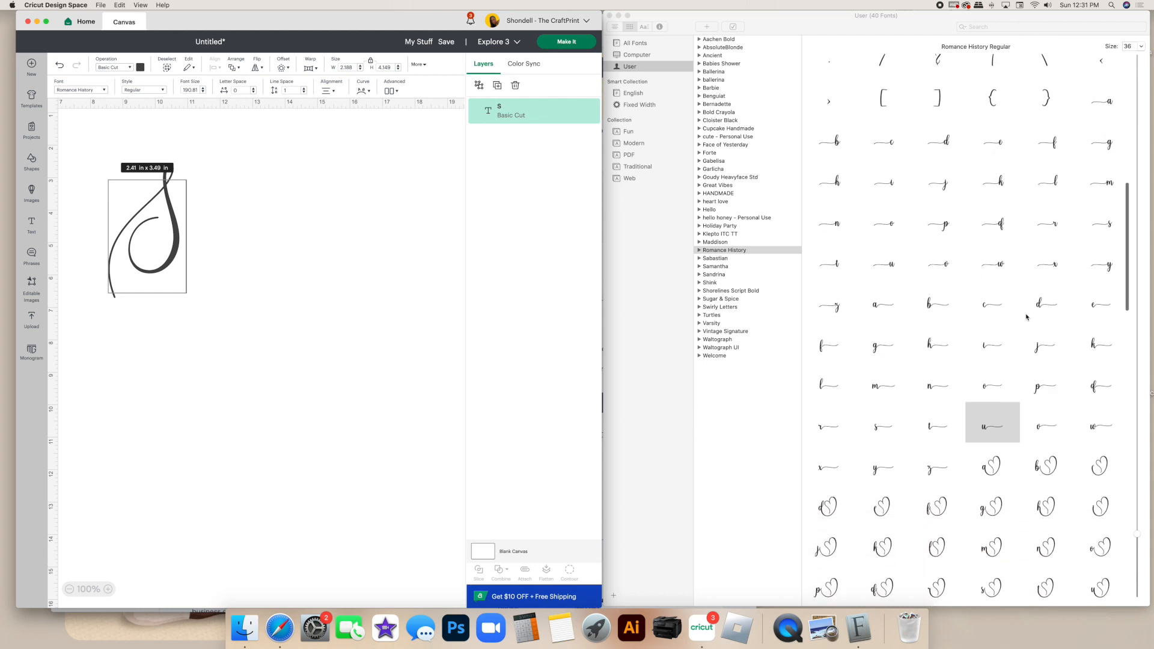
pyautogui.scroll(-1, 1027, 317)
pyautogui.click(987, 336)
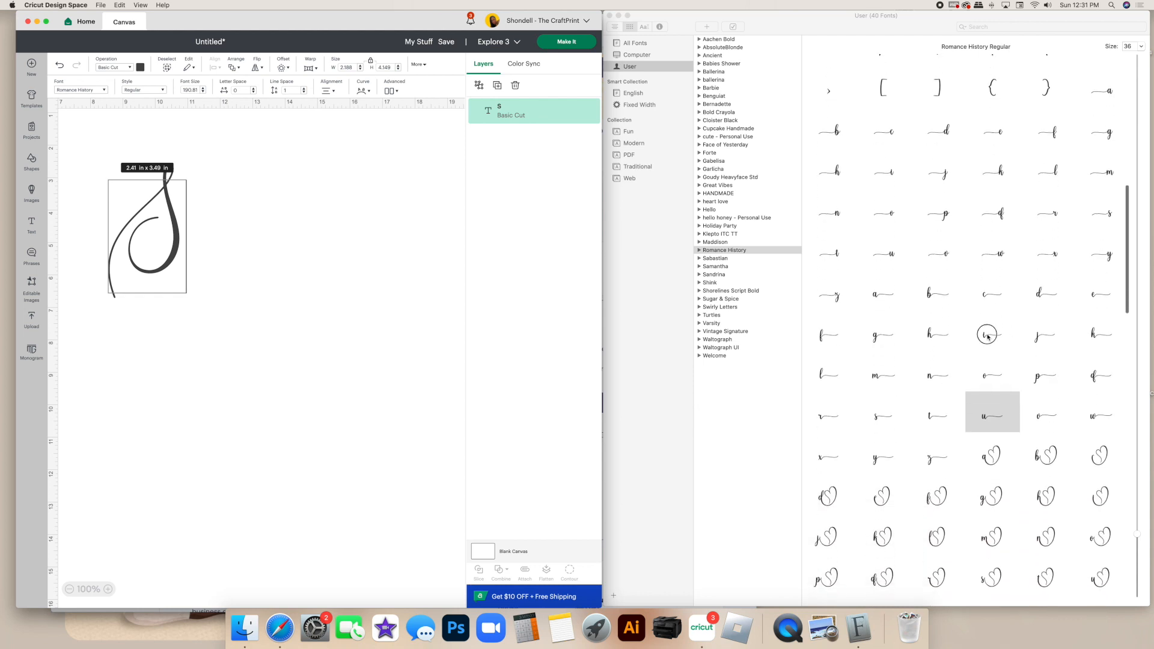
pyautogui.scroll(-1, 987, 337)
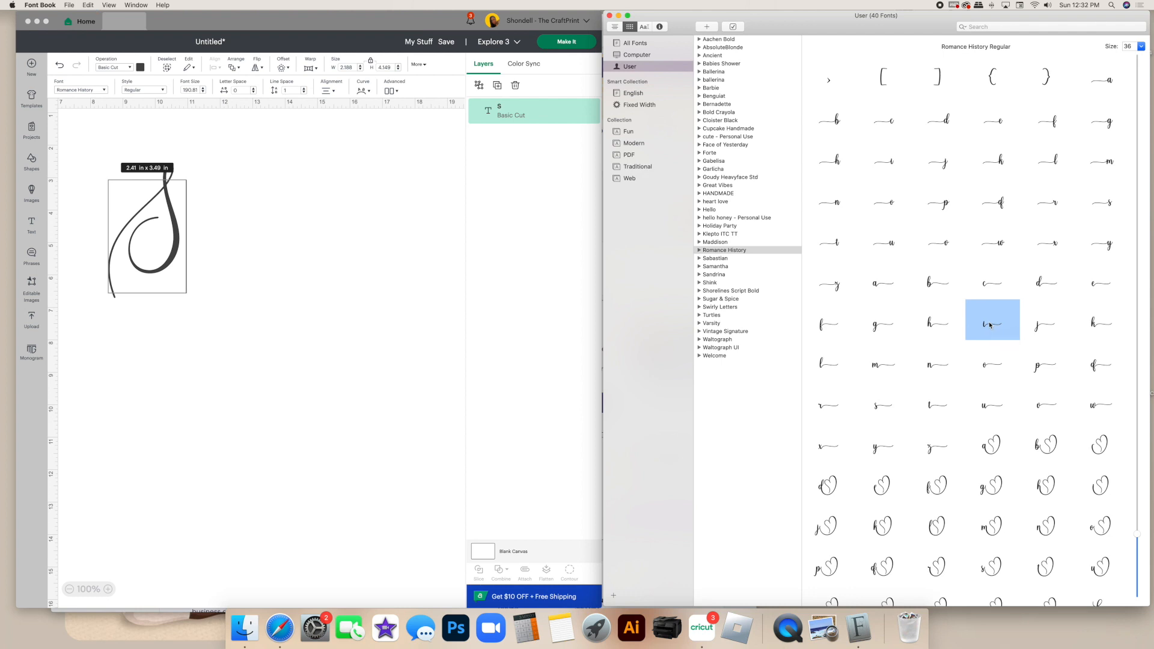
pyautogui.scroll(-1, 990, 322)
# Step: Replace the S on the Design Space canvas with a single copied trailing-swash i
pyautogui.click(187, 231)
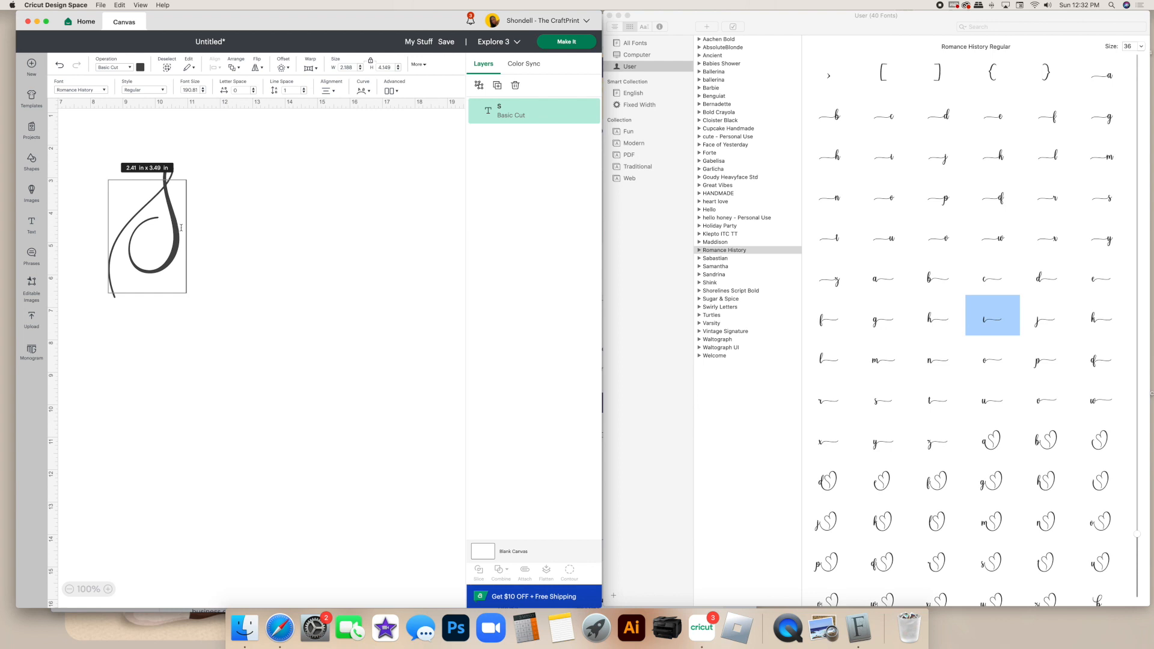
pyautogui.click(268, 242)
pyautogui.moveTo(167, 238); pyautogui.dragTo(182, 237)
pyautogui.doubleClick(182, 238)
pyautogui.click(195, 241)
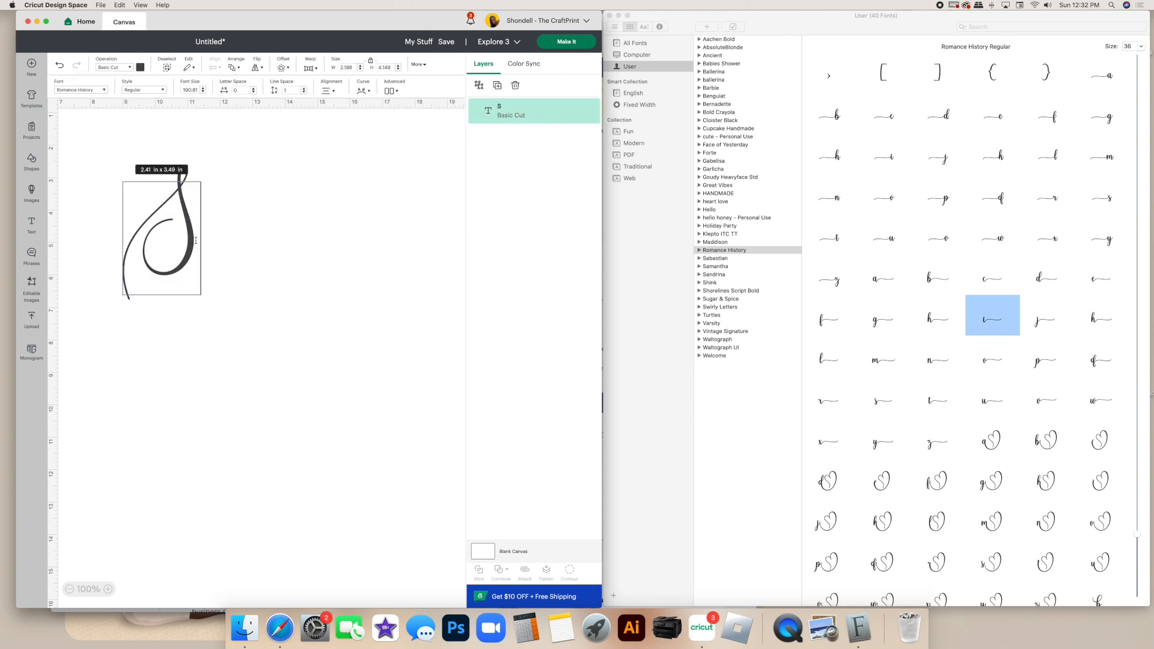
pyautogui.doubleClick(196, 240)
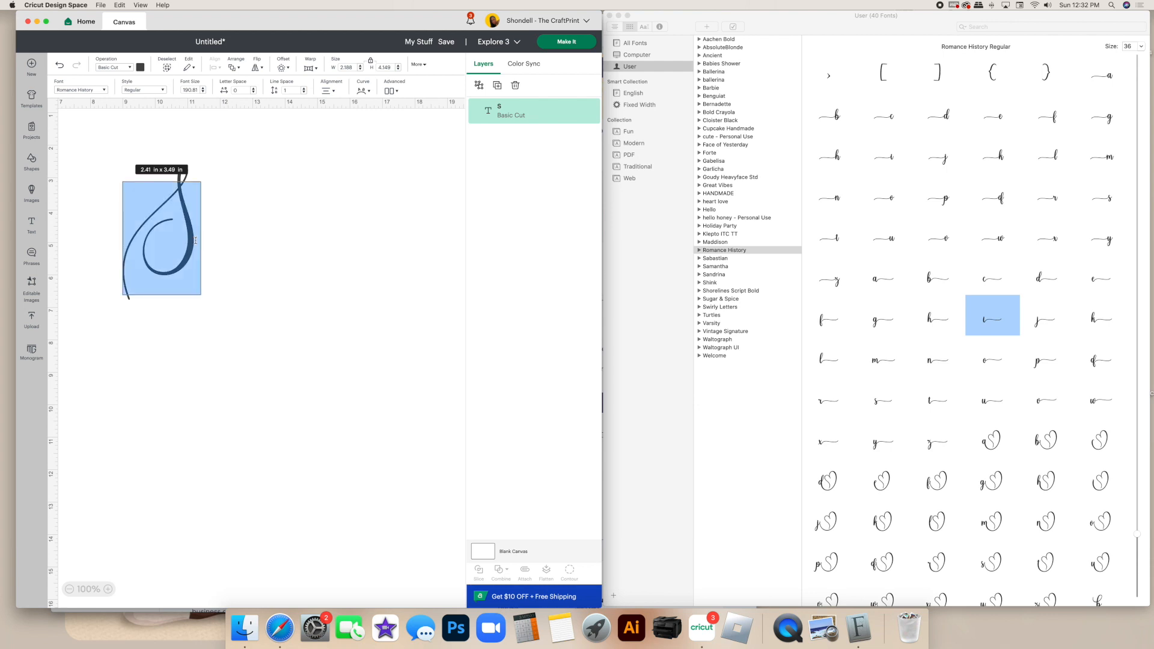
pyautogui.press('super+v')
pyautogui.press('super+v')
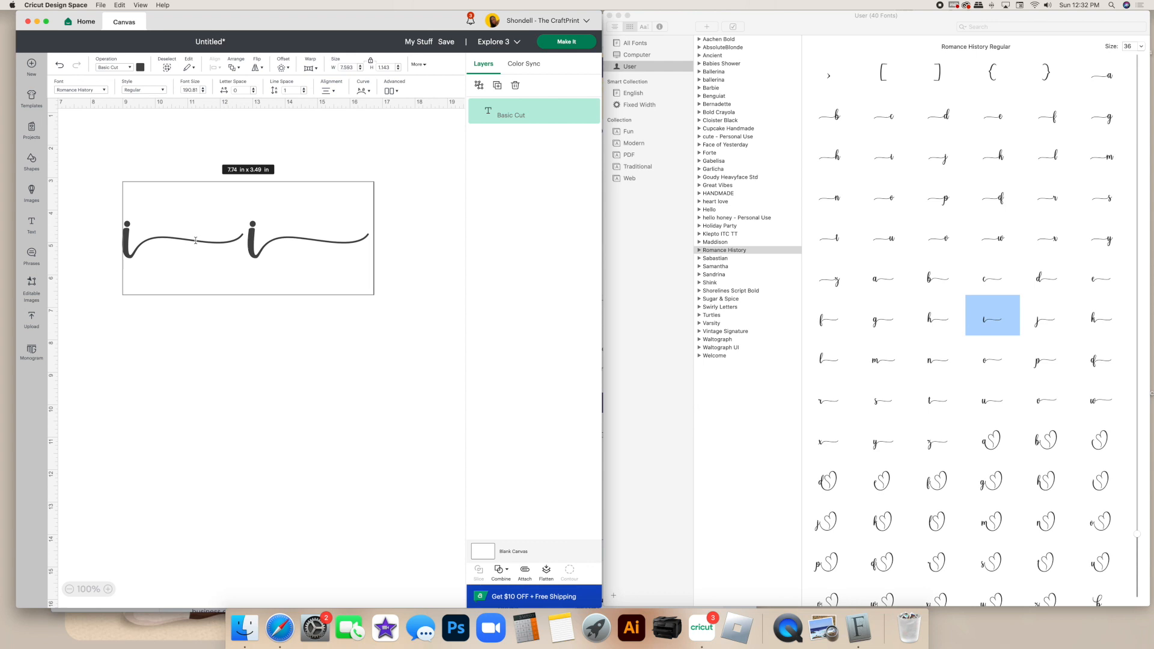
pyautogui.press('BackSpace')
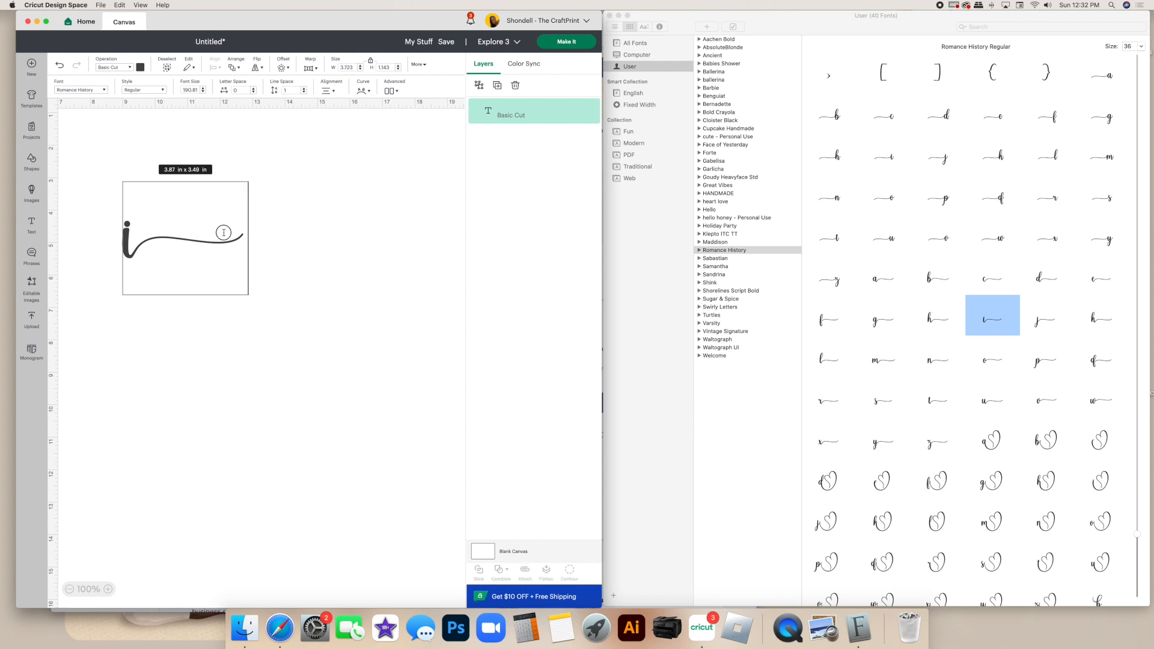
# Step: Add a plain i after the swash i and insert the trailing-swash s from Font Book between the two
pyautogui.hscroll(-2, 235, 233)
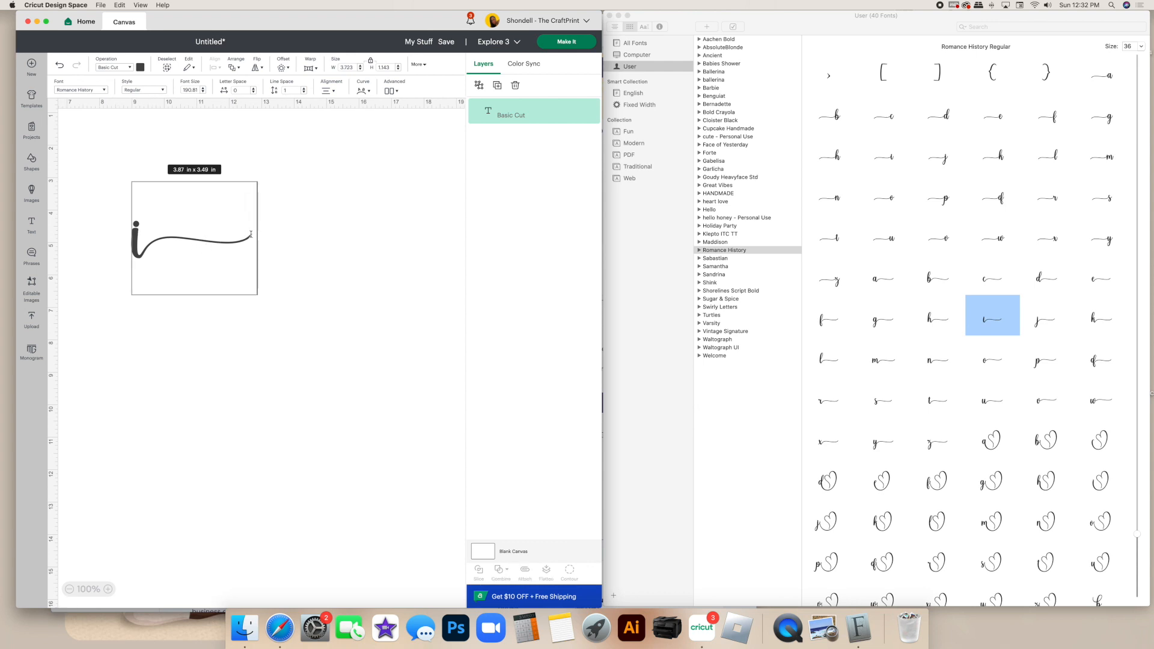
pyautogui.write('i')
pyautogui.hscroll(3, 251, 233)
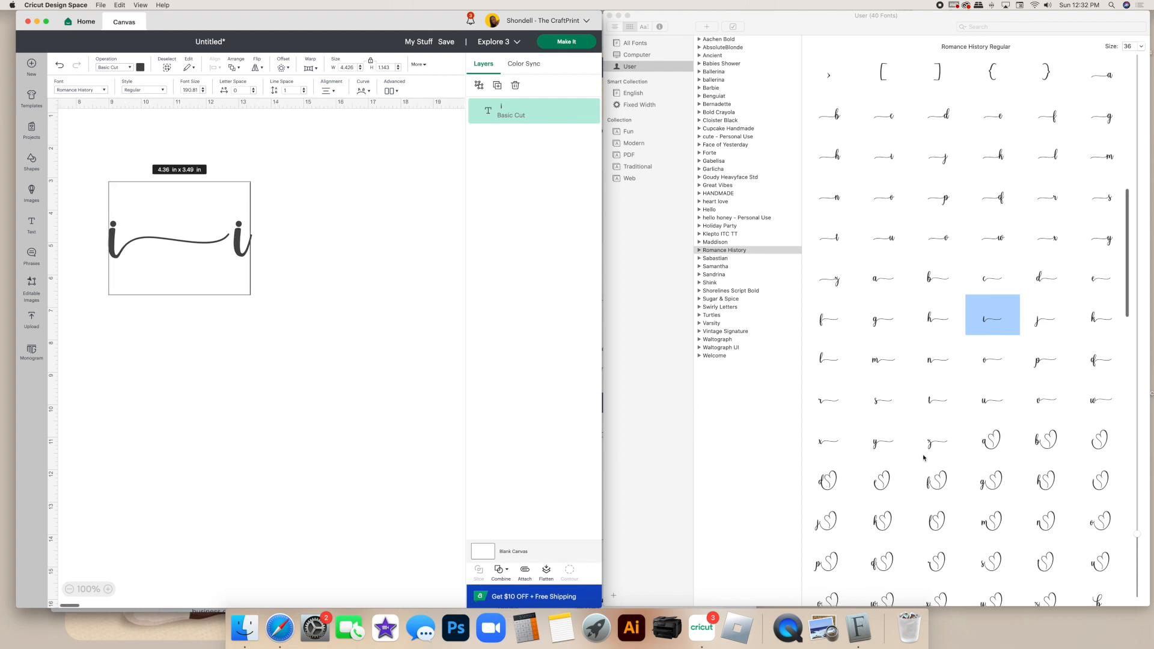
pyautogui.click(882, 406)
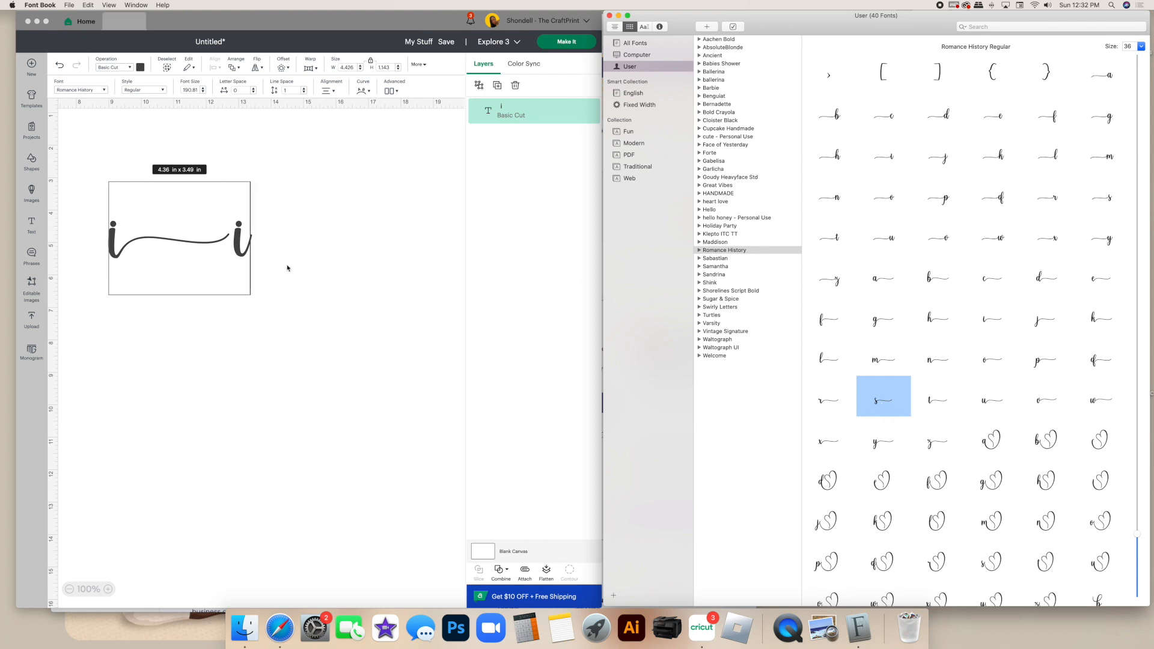
pyautogui.click(269, 262)
pyautogui.hscroll(-3, 243, 241)
pyautogui.hscroll(-2, 244, 241)
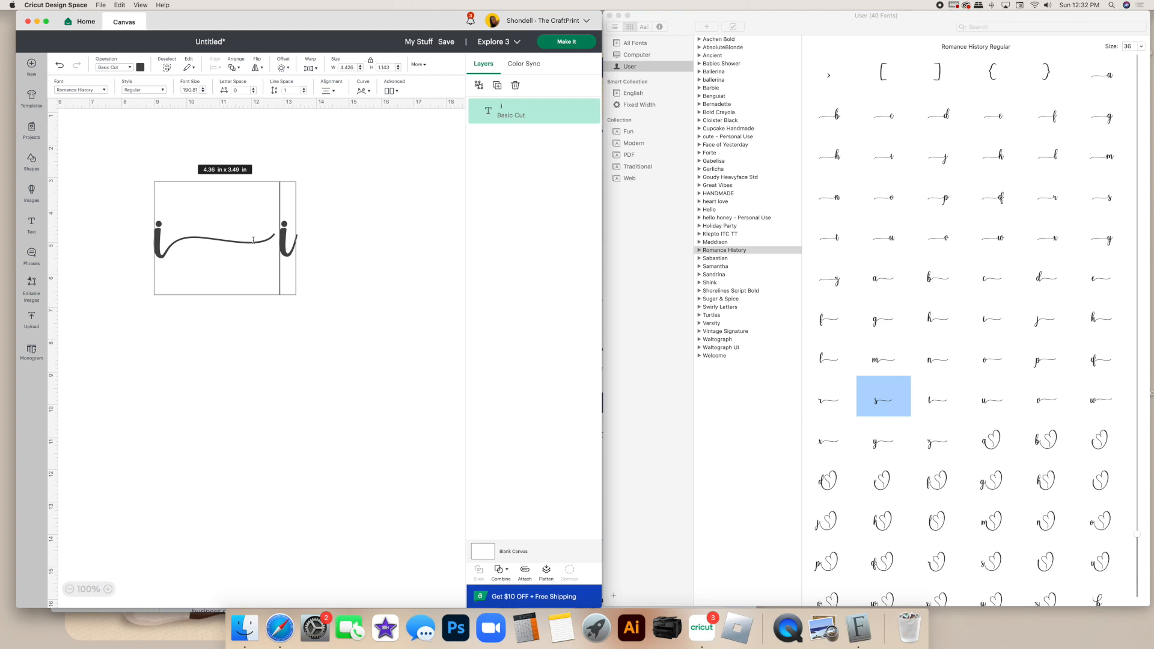
pyautogui.write('s')
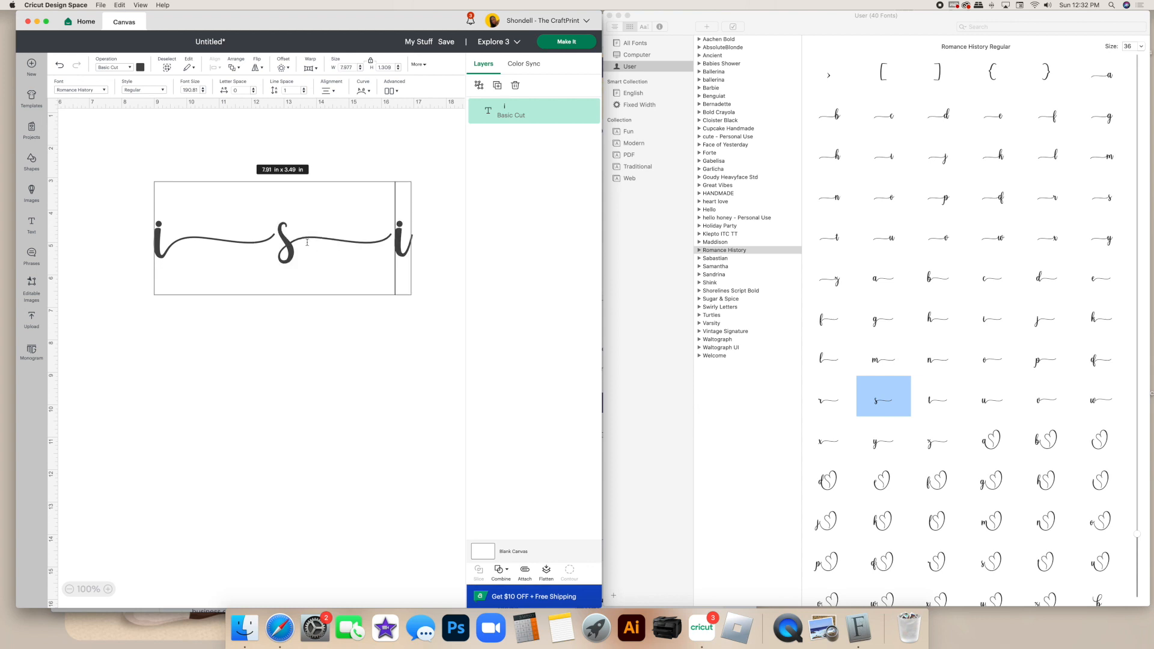
# Step: Select all of the canvas text and copy the leading-swash w from Romance History's repertoire in Font Book
pyautogui.scroll(-5, 932, 338)
pyautogui.scroll(-15, 932, 338)
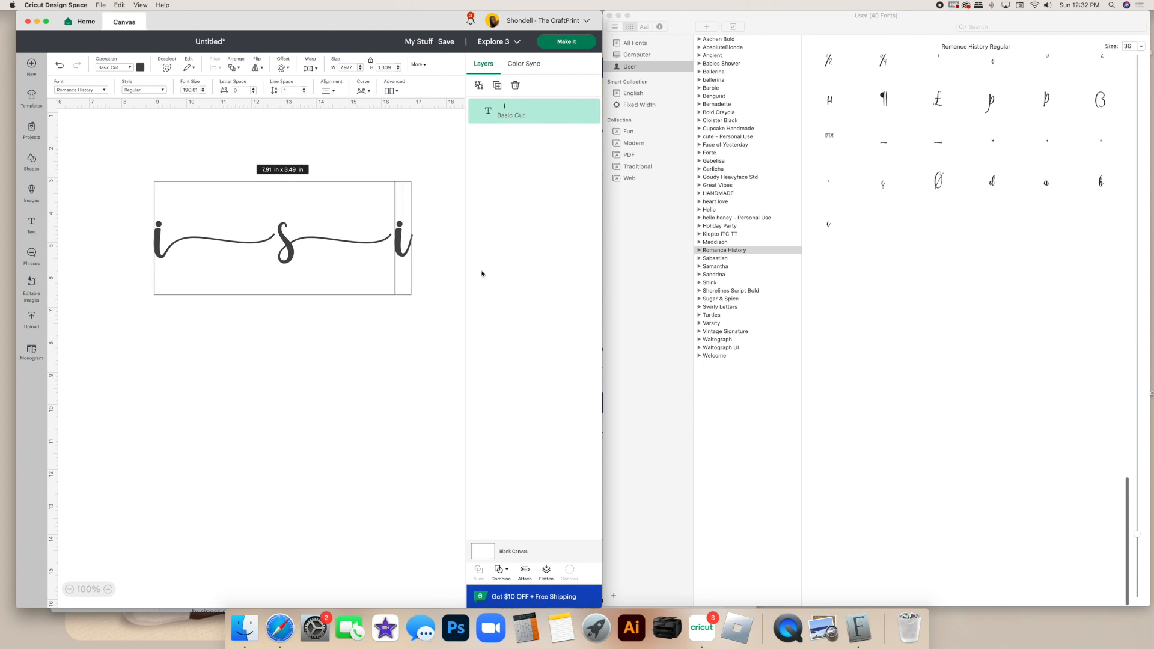
pyautogui.doubleClick(309, 226)
pyautogui.scroll(2, 913, 270)
pyautogui.scroll(10, 913, 270)
pyautogui.scroll(10, 914, 271)
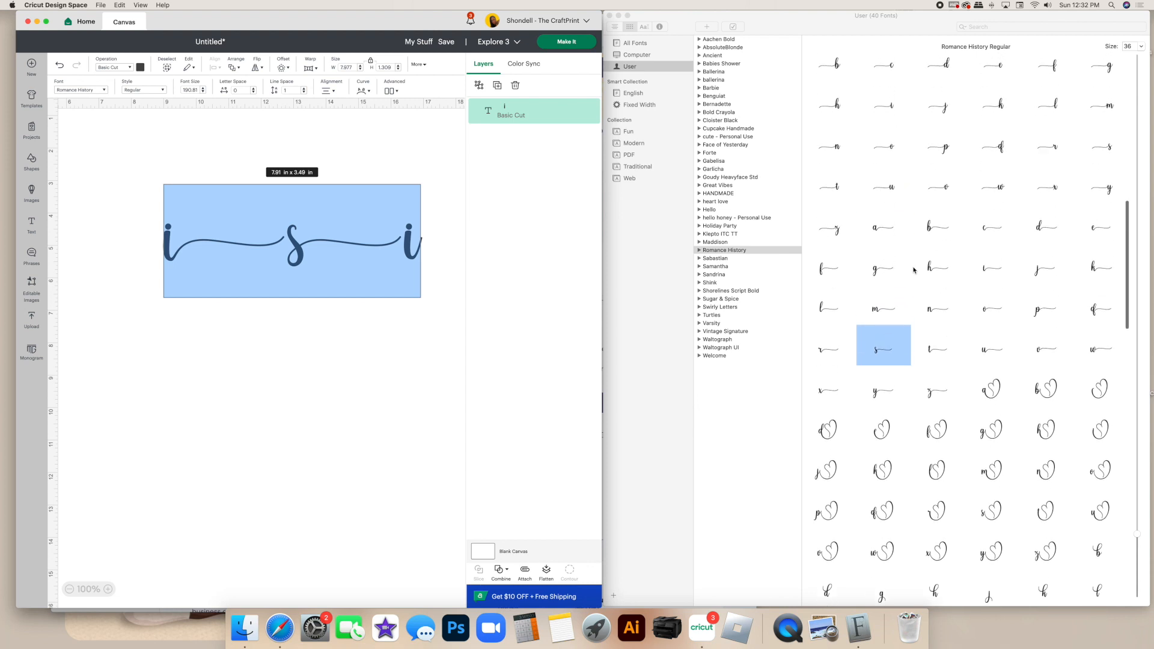
pyautogui.scroll(5, 913, 270)
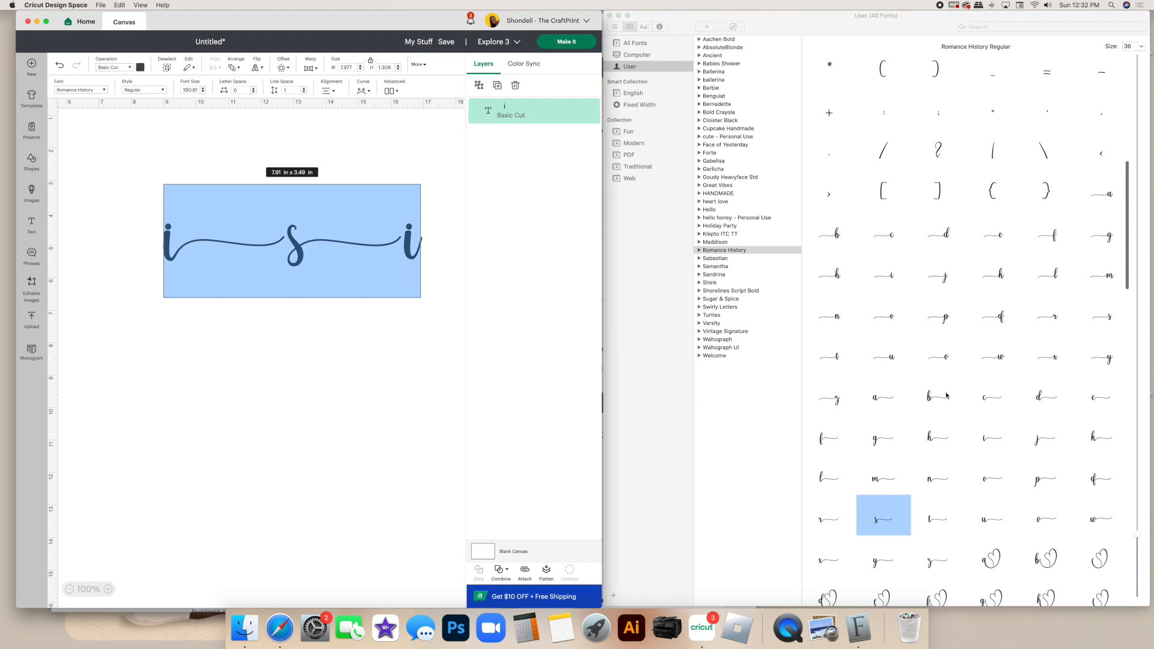
pyautogui.scroll(-3, 993, 356)
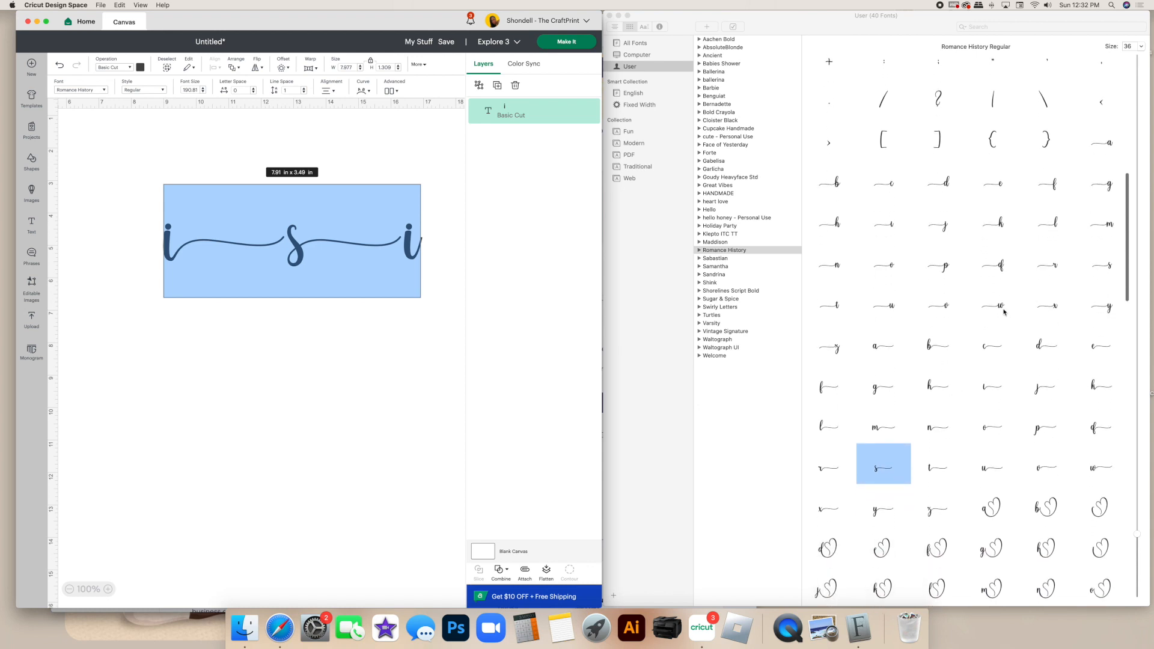
pyautogui.click(1004, 311)
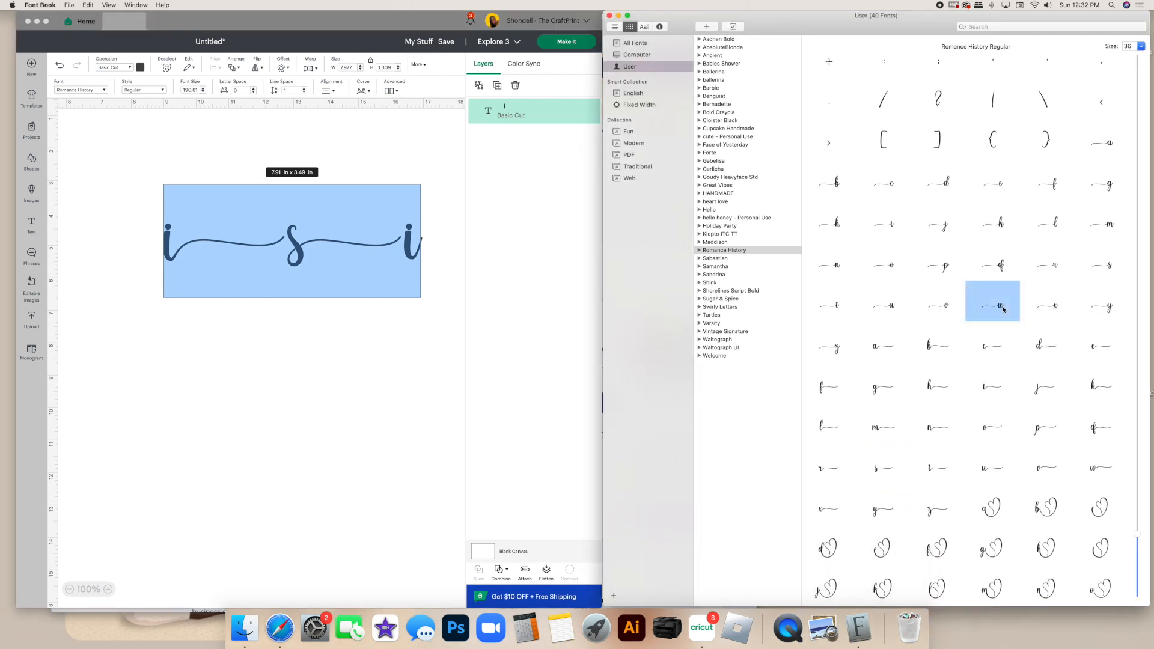
# Step: Replace the canvas text with the leading-swash w followed by "elcom"
pyautogui.click(345, 244)
pyautogui.click(342, 247)
pyautogui.press('super+a')
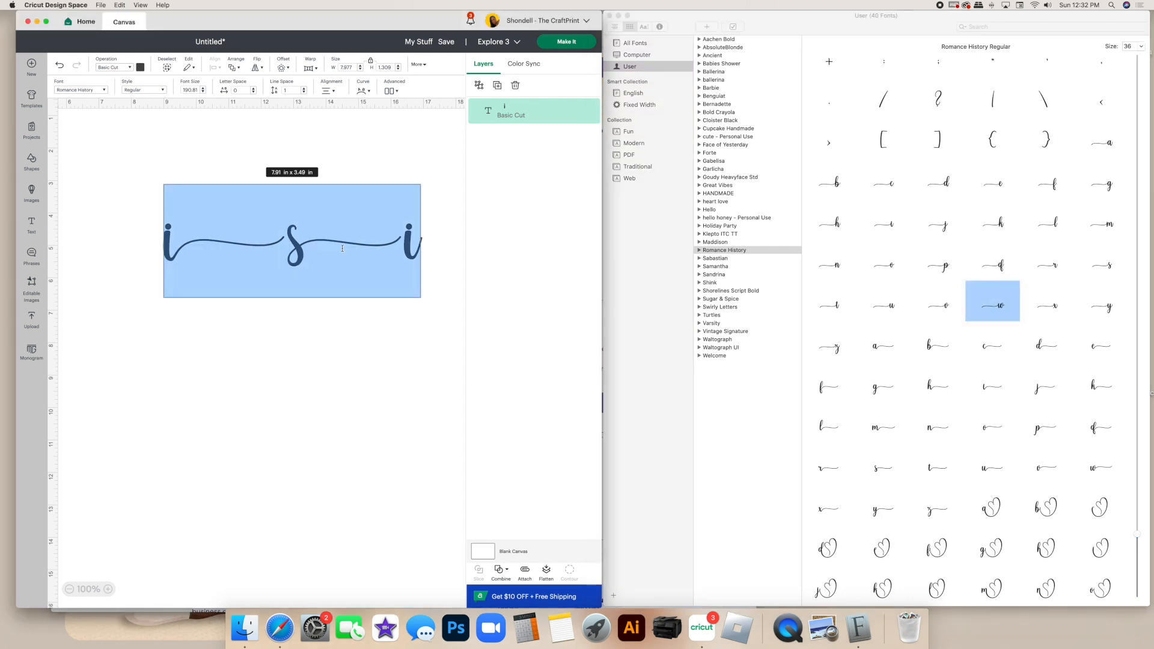
pyautogui.write('w')
pyautogui.write('elcom')
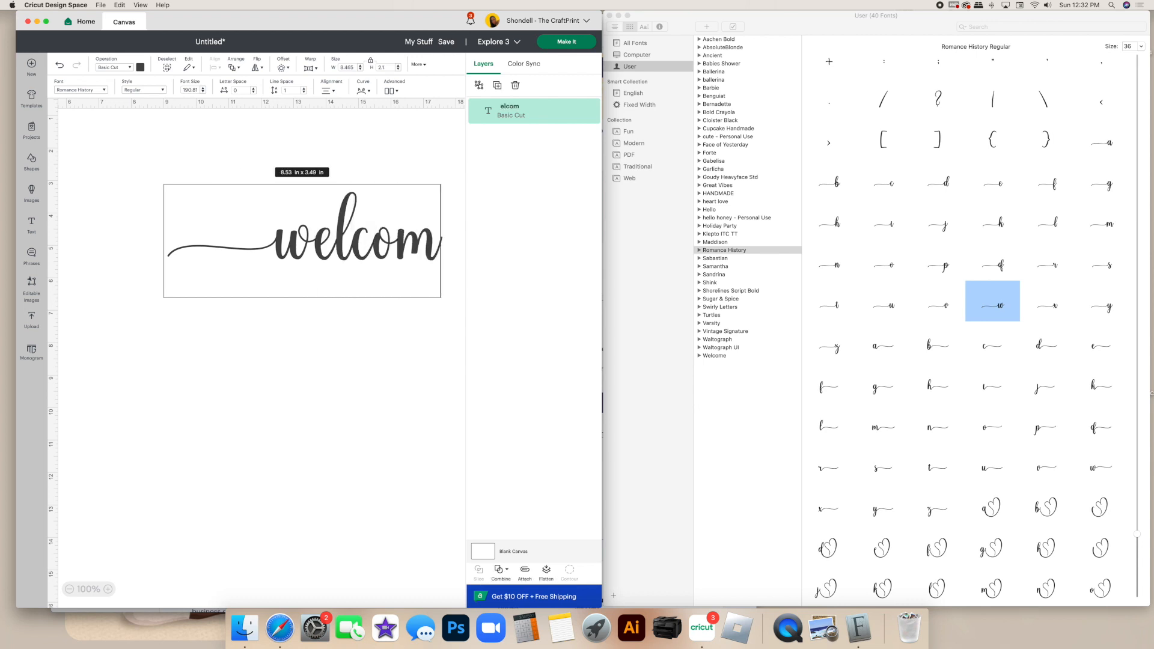
# Step: Copy the trailing-swash e from Romance History's repertoire in Font Book
pyautogui.scroll(1, 343, 247)
pyautogui.scroll(-1, 850, 266)
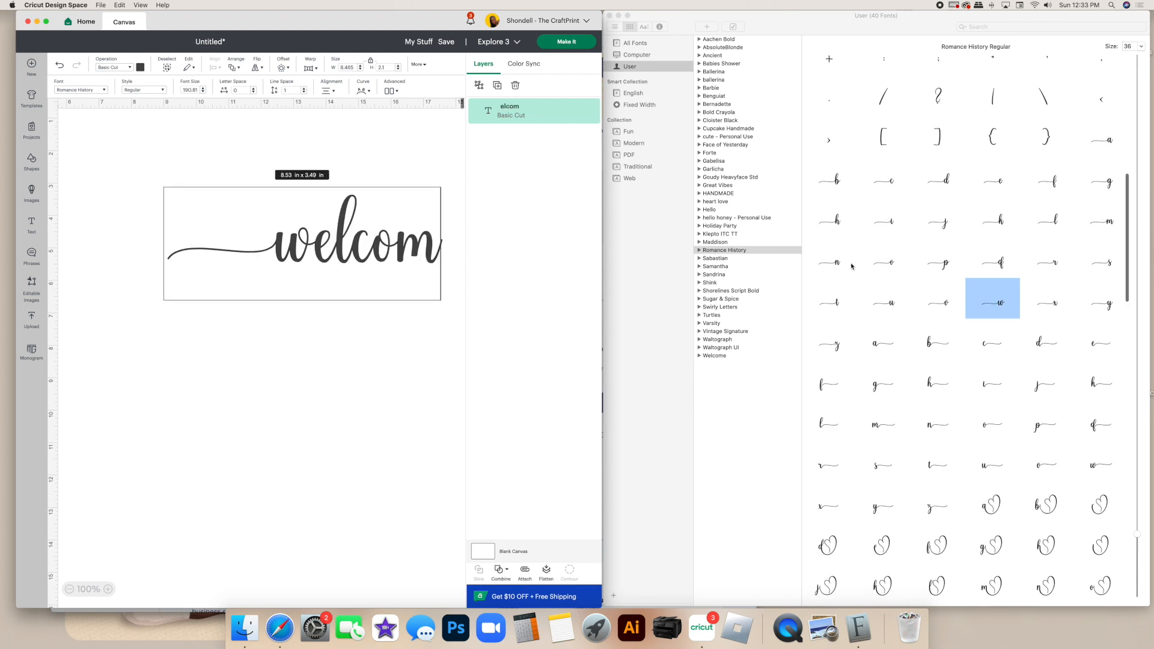
pyautogui.scroll(1, 923, 245)
pyautogui.scroll(-3, 923, 246)
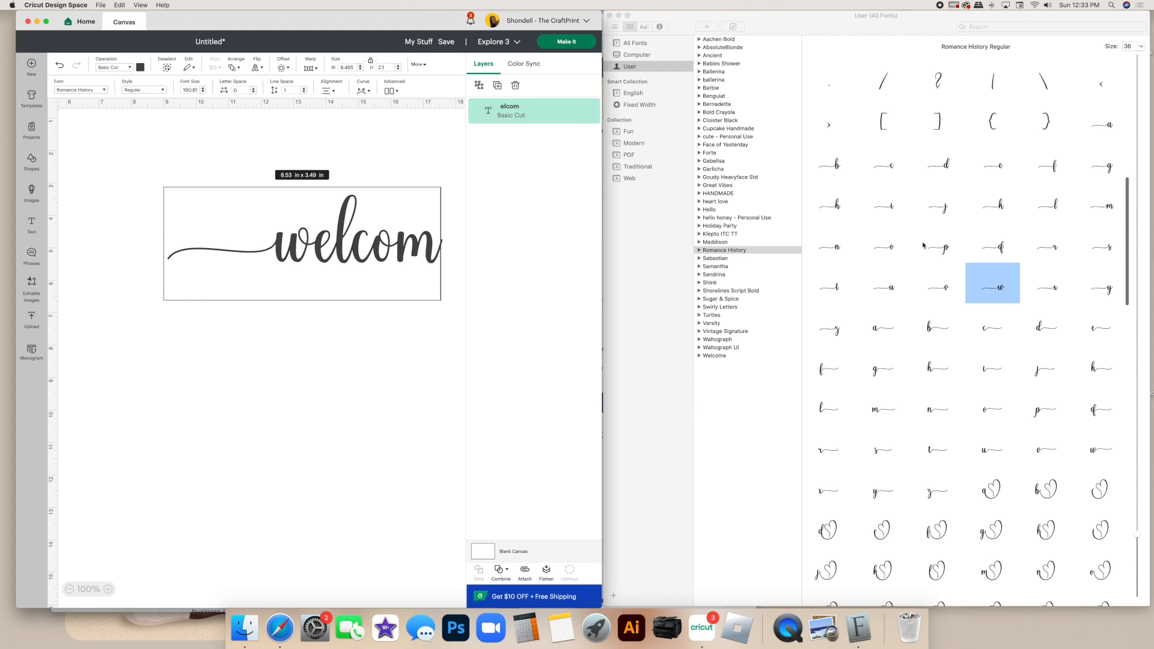
pyautogui.scroll(-2, 923, 246)
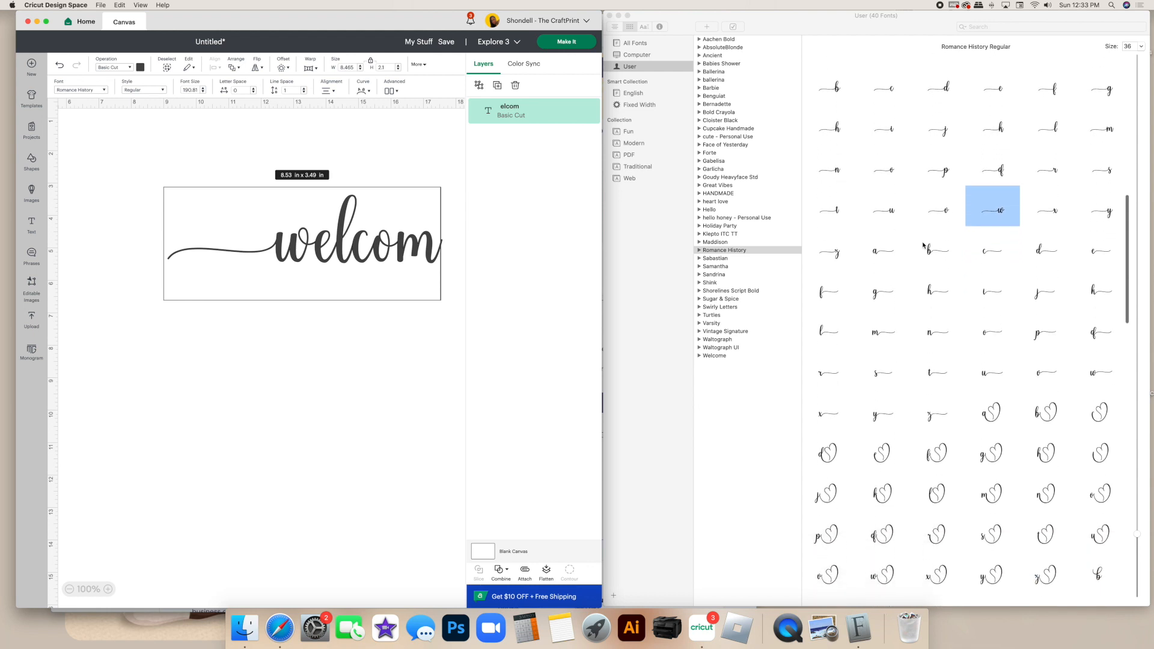
pyautogui.click(1101, 251)
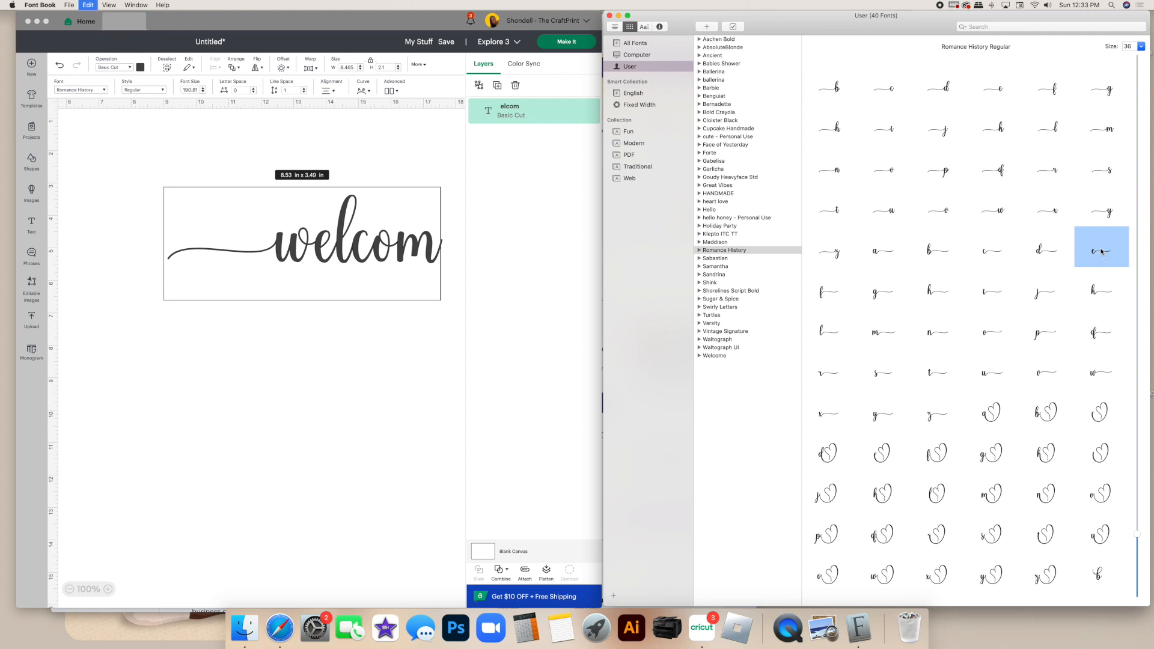
# Step: Switch to Design Space and insert the copied trailing-swash e after the m at the end of the canvas text
pyautogui.click(440, 249)
pyautogui.doubleClick(439, 247)
pyautogui.click(439, 247)
pyautogui.hscroll(-1, 439, 247)
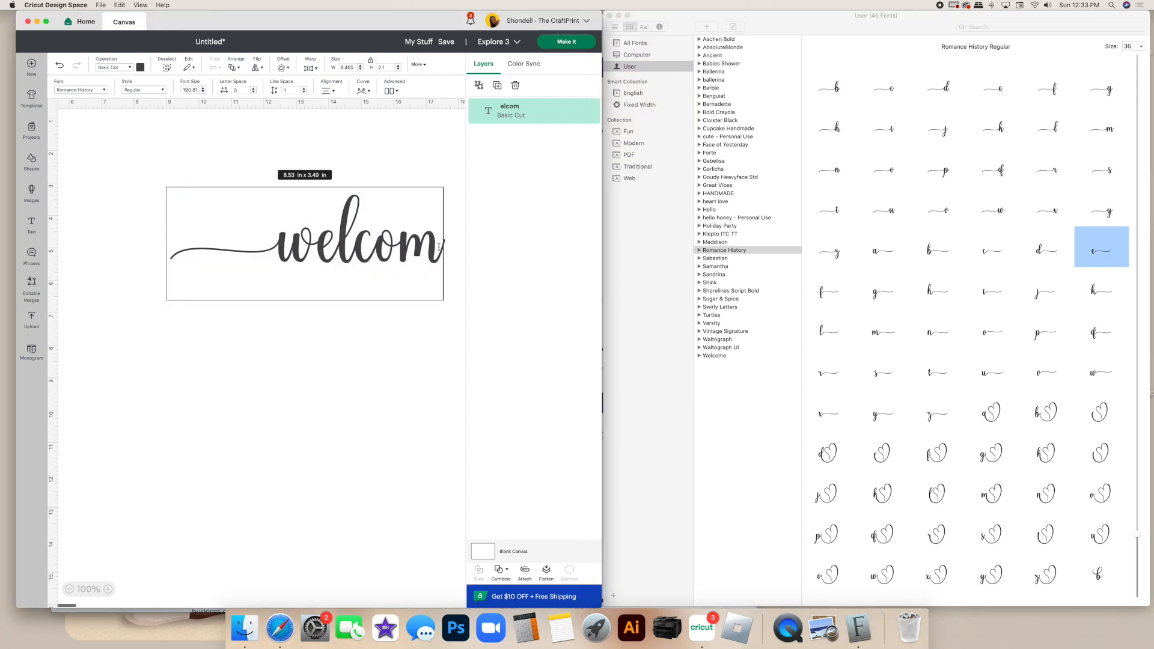
pyautogui.press('super+v')
# Step: Move the welcome text across the canvas to about X 6.36, Y 4.7, fitting both swashes in the visible area
pyautogui.hscroll(1, 441, 247)
pyautogui.moveTo(365, 245); pyautogui.dragTo(310, 243)
pyautogui.click(358, 330)
pyautogui.moveTo(382, 252); pyautogui.dragTo(289, 264)
pyautogui.click(329, 341)
pyautogui.moveTo(357, 255); pyautogui.dragTo(362, 289)
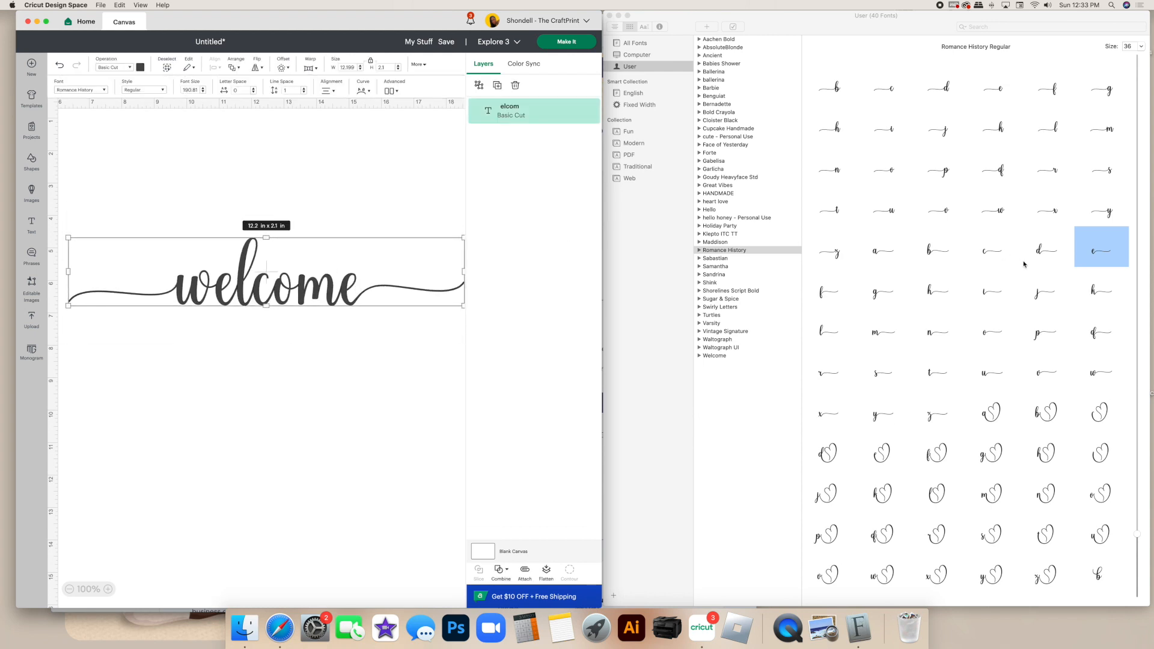
# Step: Widen the Design Space window to show the full welcome text with free canvas around it, and bring Font Book back to the front
pyautogui.scroll(2, 982, 271)
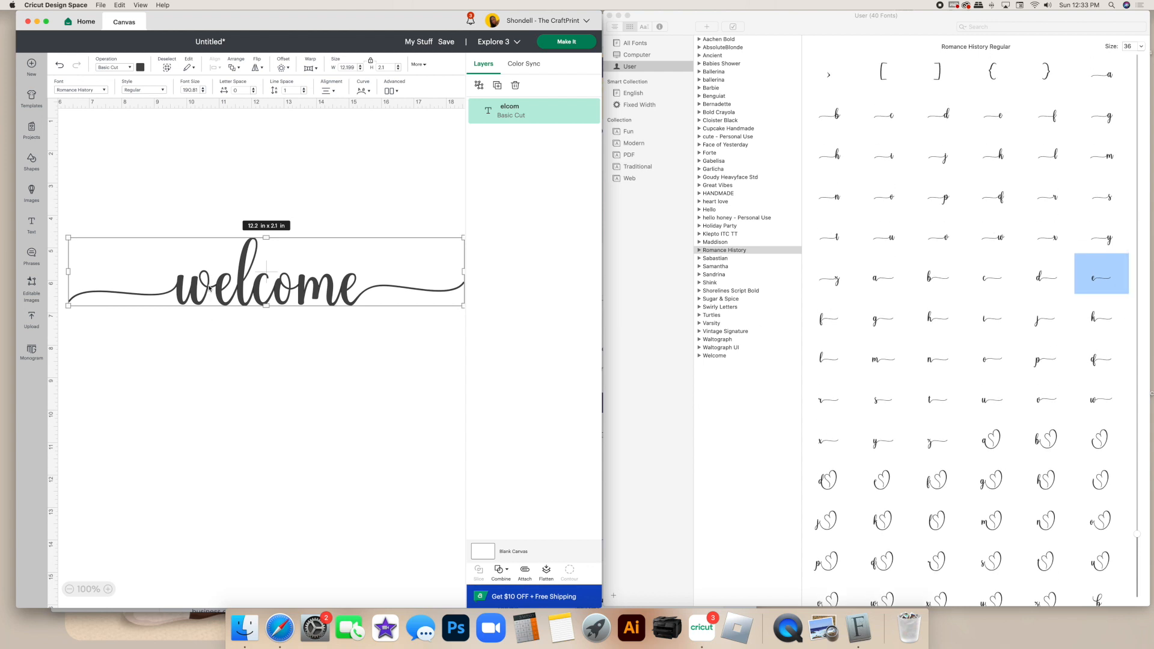
pyautogui.hscroll(-1, 209, 289)
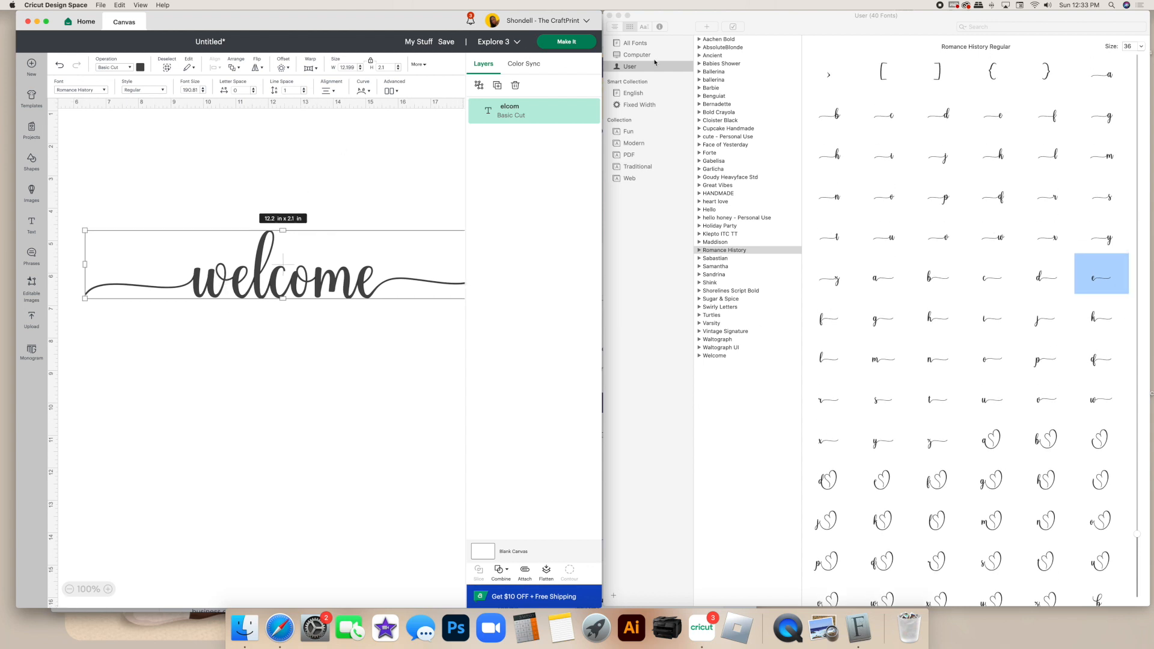
pyautogui.moveTo(601, 72); pyautogui.dragTo(898, 91)
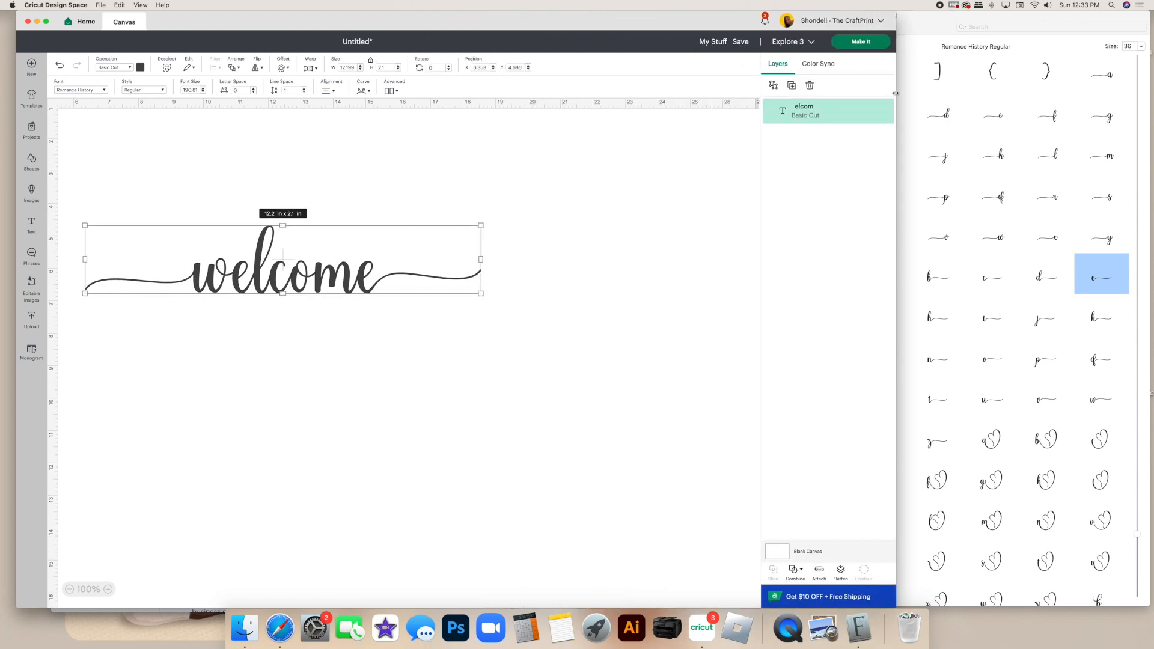
pyautogui.click(916, 53)
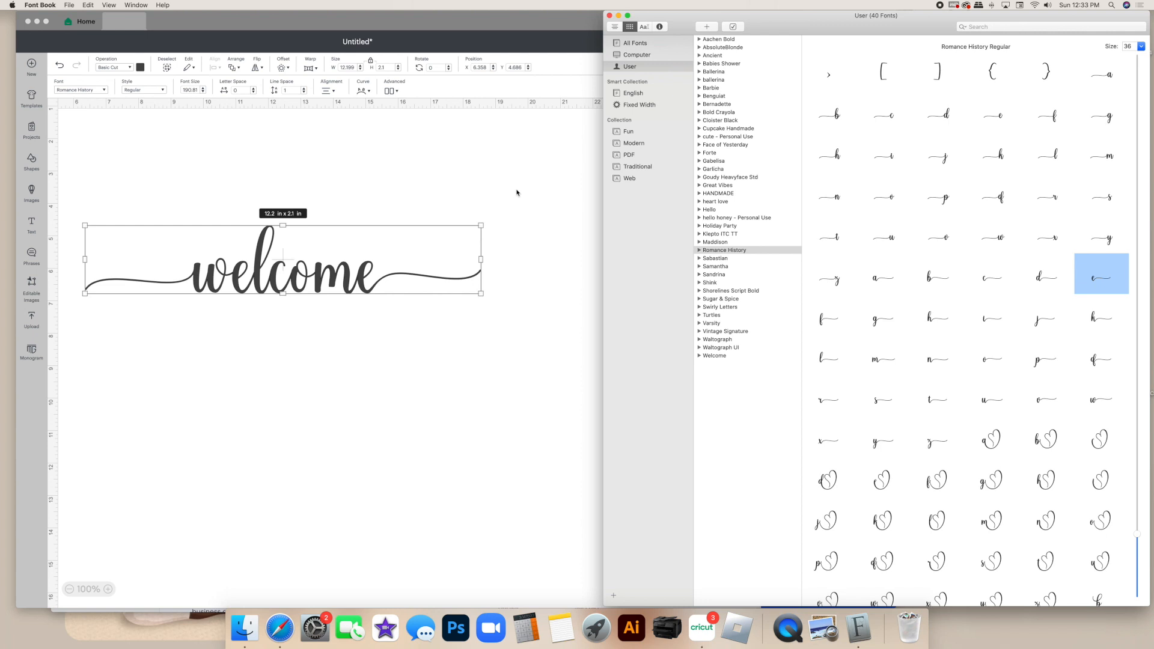
pyautogui.scroll(-2, 842, 162)
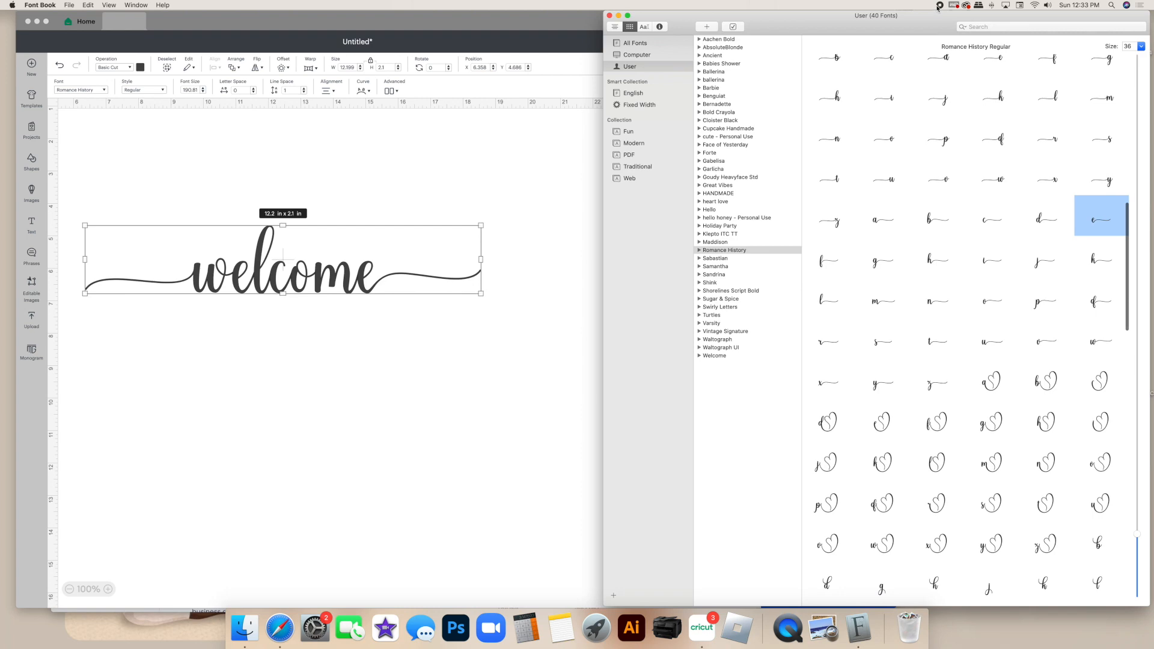